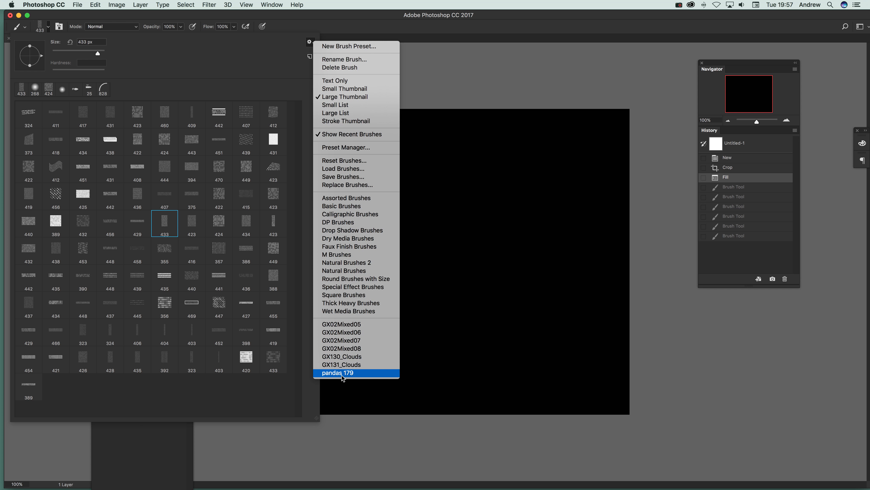
Select the 373 px brush preset
click(366, 325)
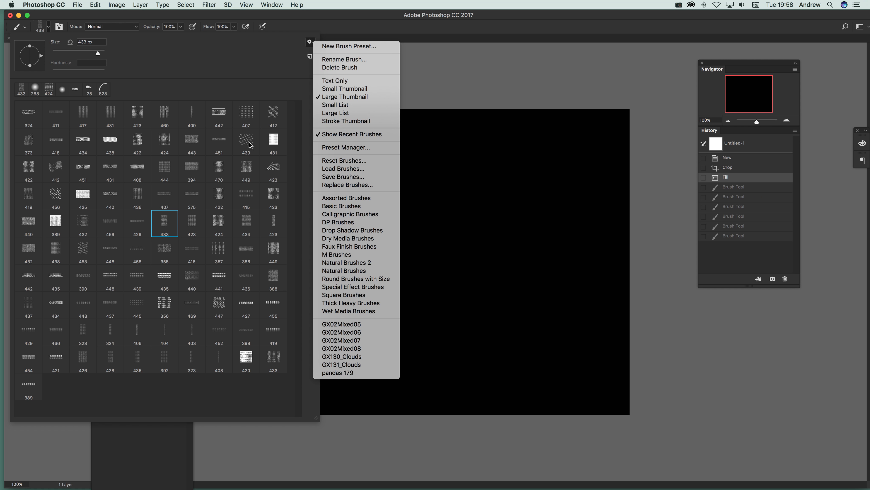
click(188, 72)
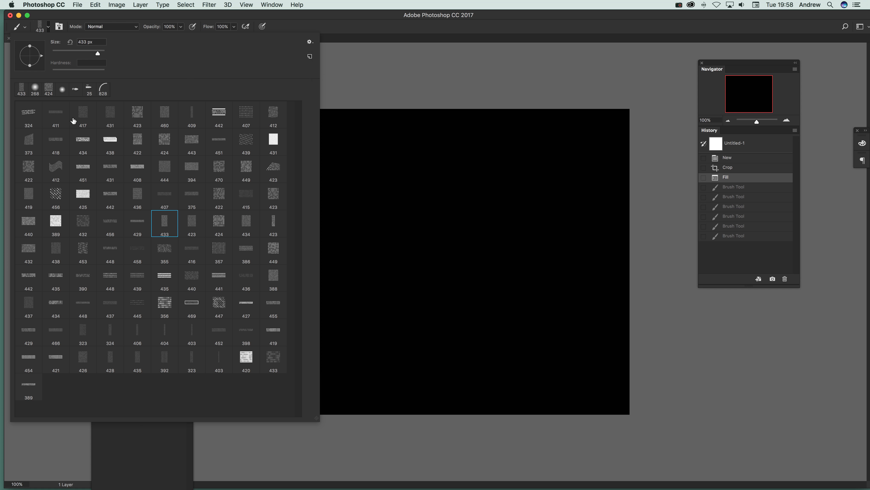
click(28, 145)
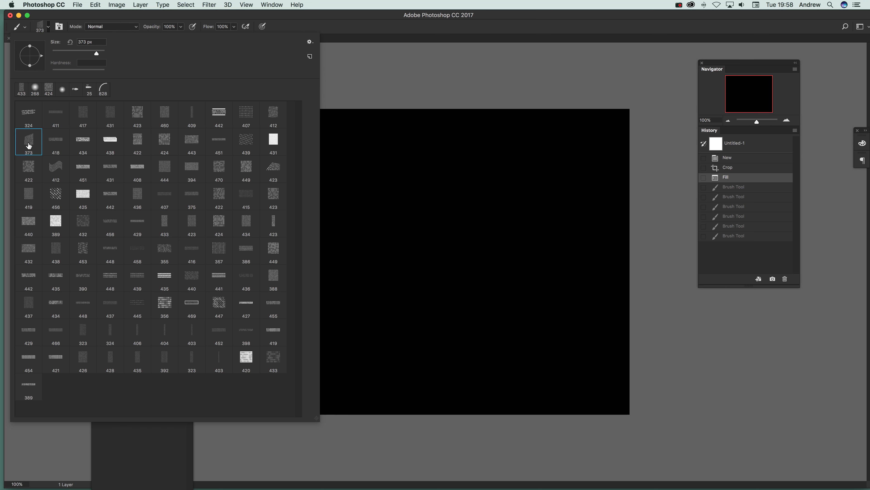
Load contour brushes.abr from the Contours - Pack 198 folder into the brush presets
click(310, 42)
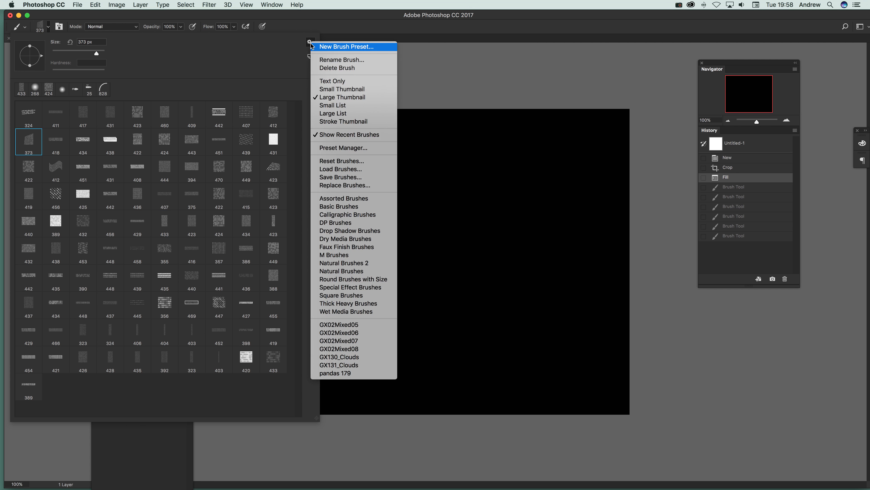
click(329, 171)
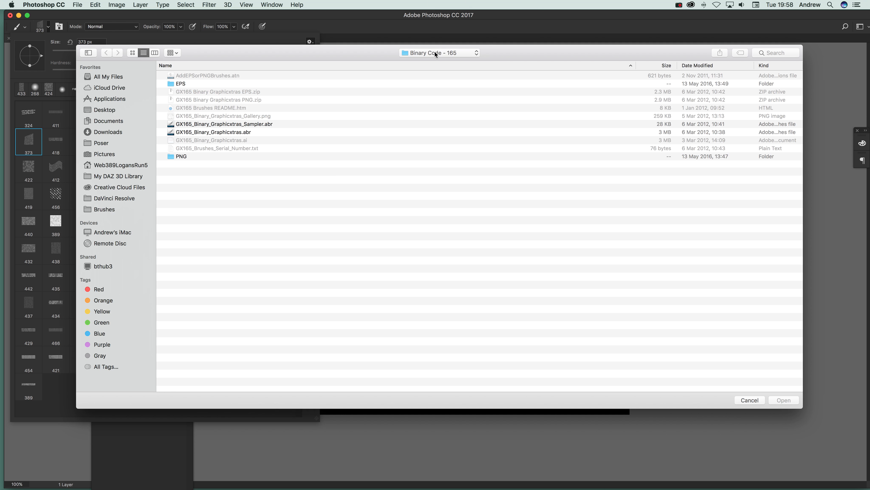
click(436, 54)
click(436, 62)
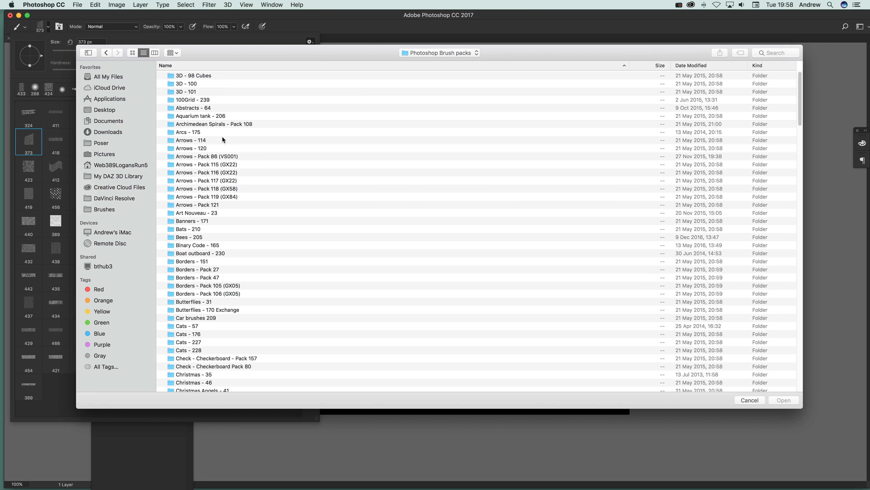
scroll(189, 294, down, 10)
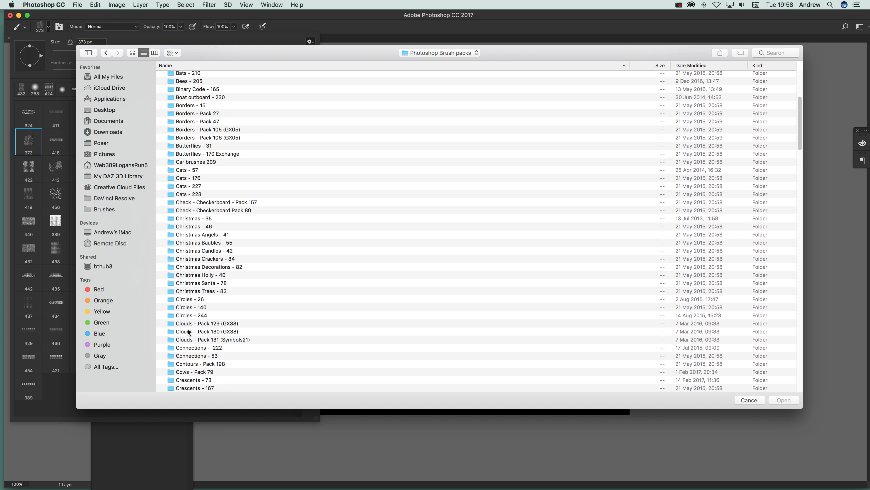
scroll(212, 303, down, 4)
double_click(212, 300)
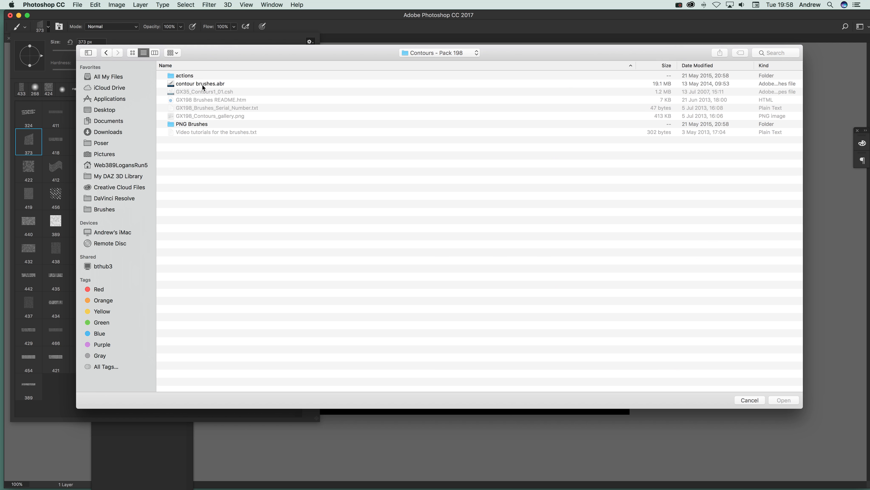
click(204, 87)
click(778, 400)
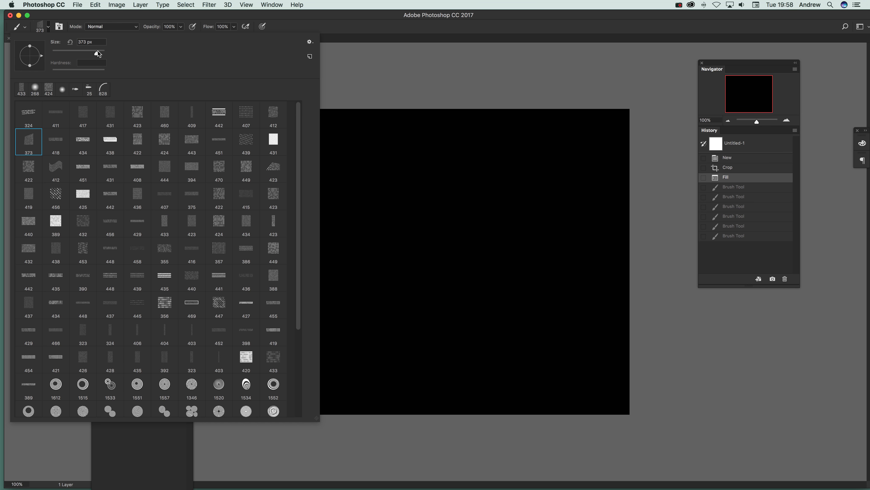
Select the 1612 px concentric-circle brush among the newly loaded contour brushes and paint white rings on the black canvas
scroll(181, 259, down, 3)
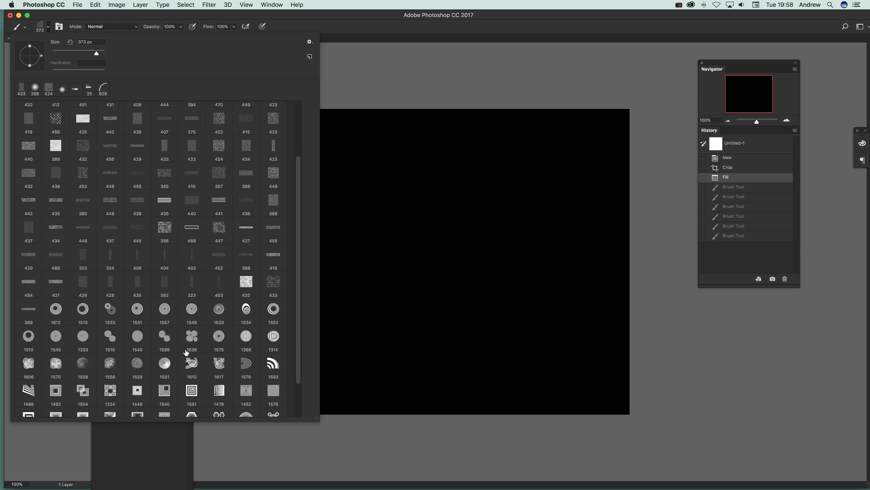
scroll(186, 352, down, 2)
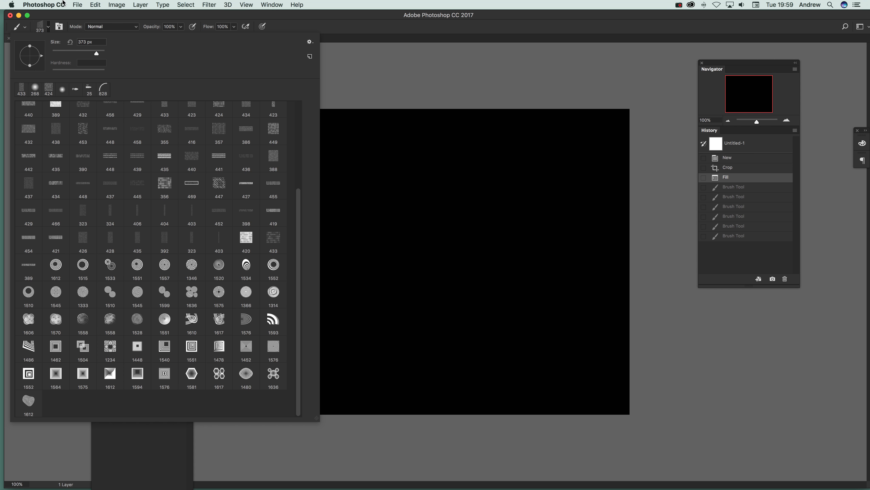
click(77, 5)
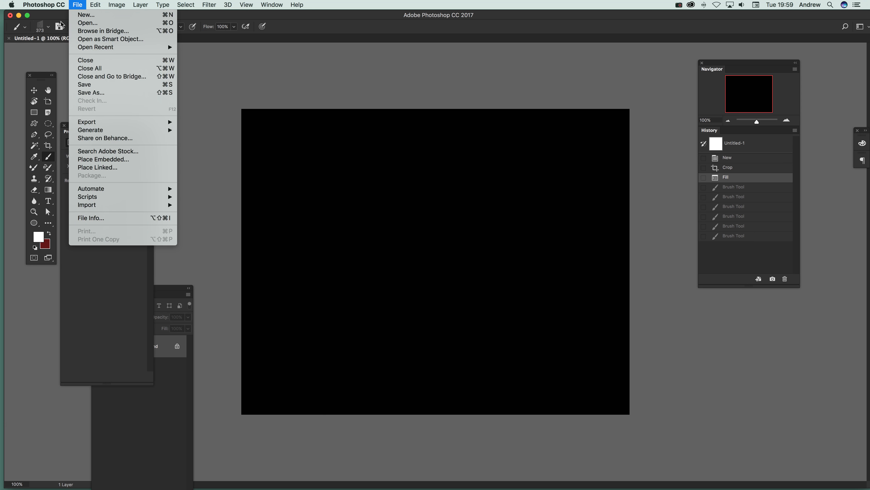
click(345, 28)
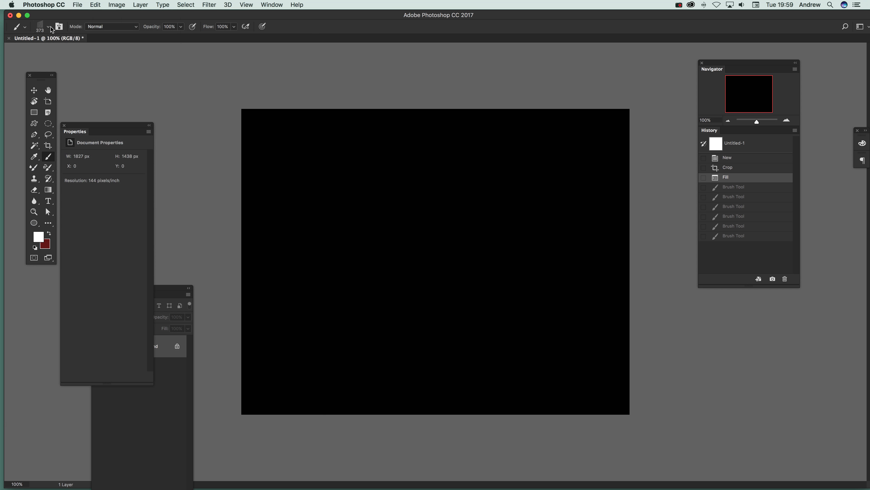
click(48, 28)
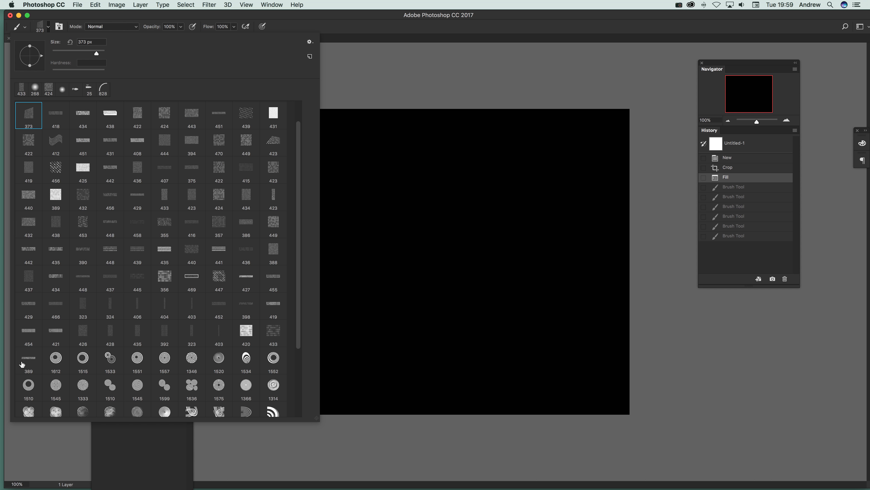
click(56, 358)
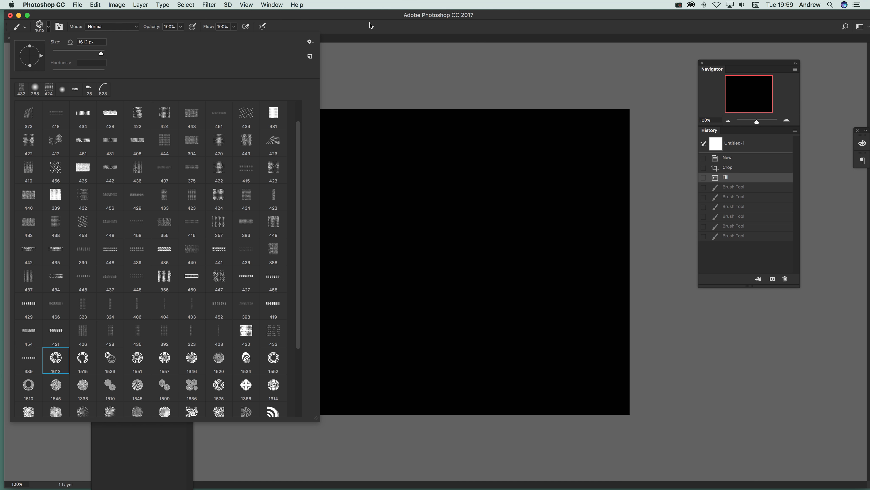
key(Return)
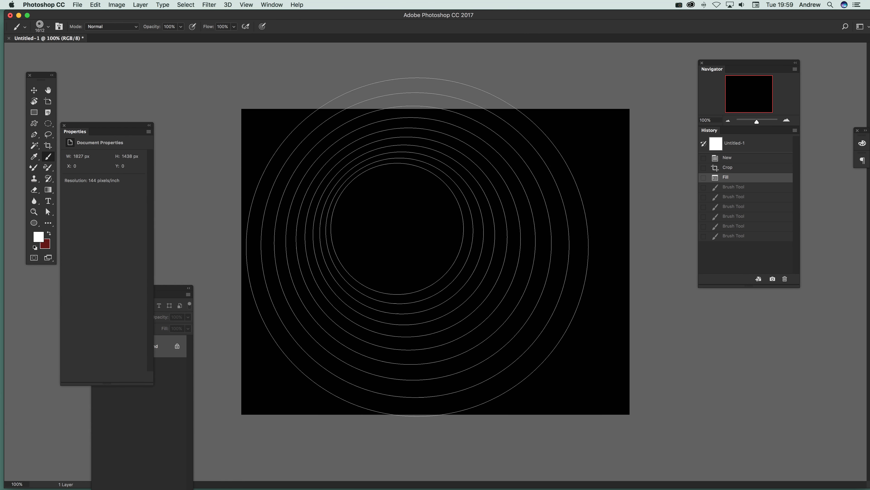
drag(460, 246, 478, 261)
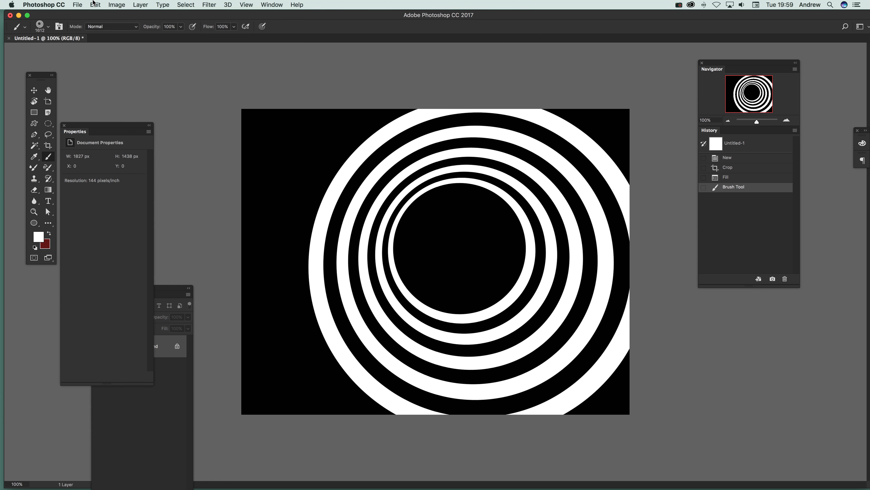
Show the Brush settings panel and move it over the lower right part of the canvas
click(277, 4)
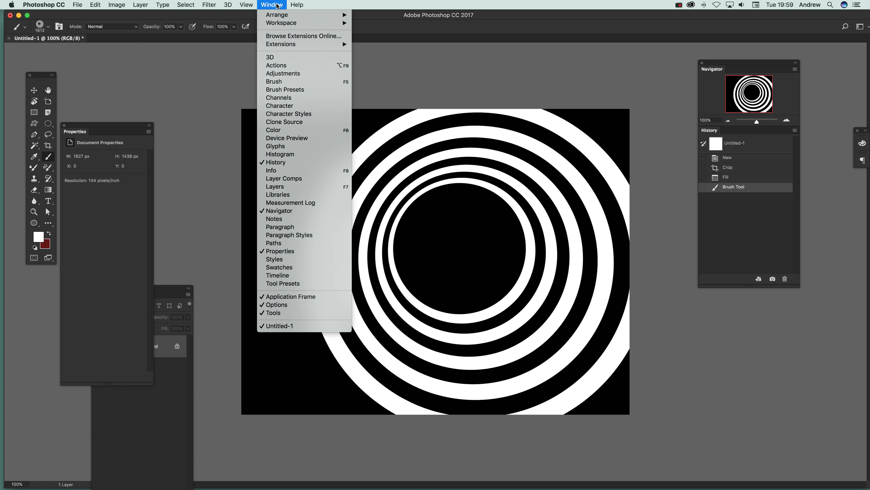
click(278, 5)
click(274, 6)
click(285, 90)
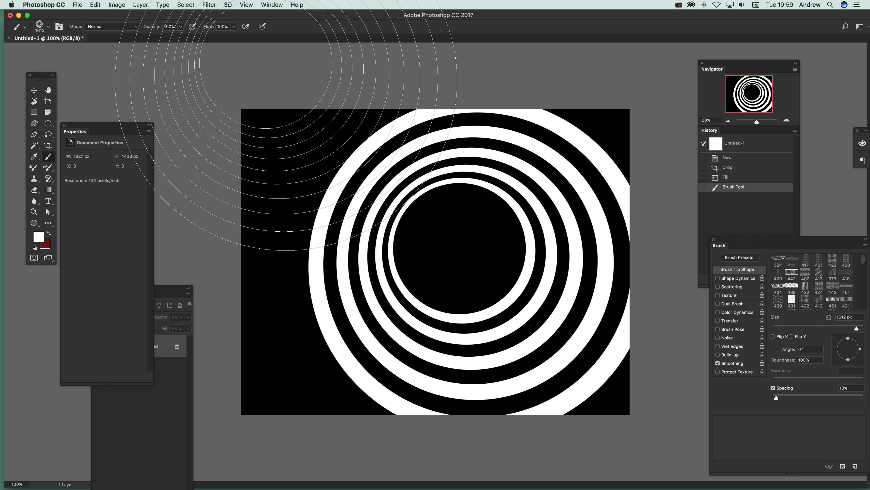
drag(748, 242, 612, 191)
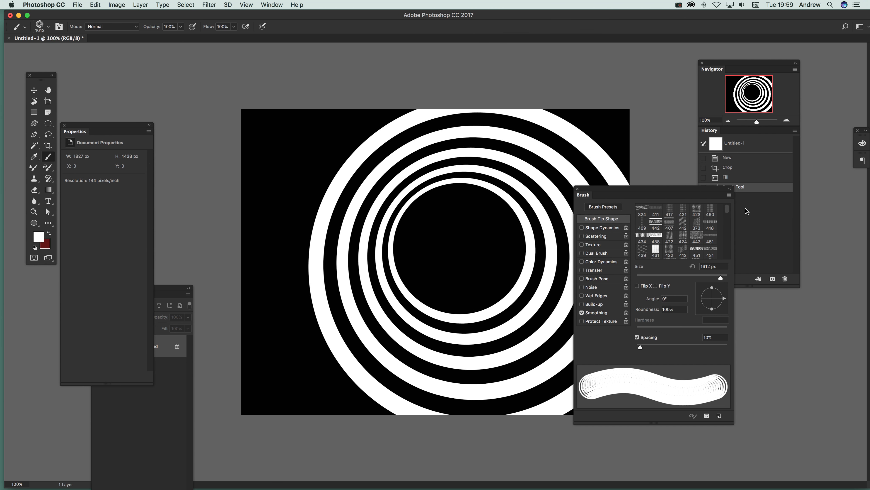
Revert the canvas to the Fill history state and reduce the brush size to 444 px
click(736, 177)
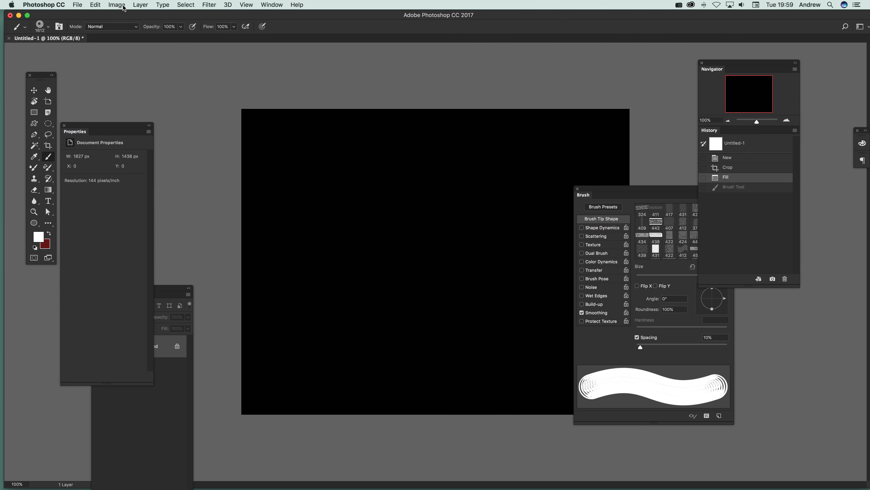
click(49, 29)
drag(101, 55, 98, 54)
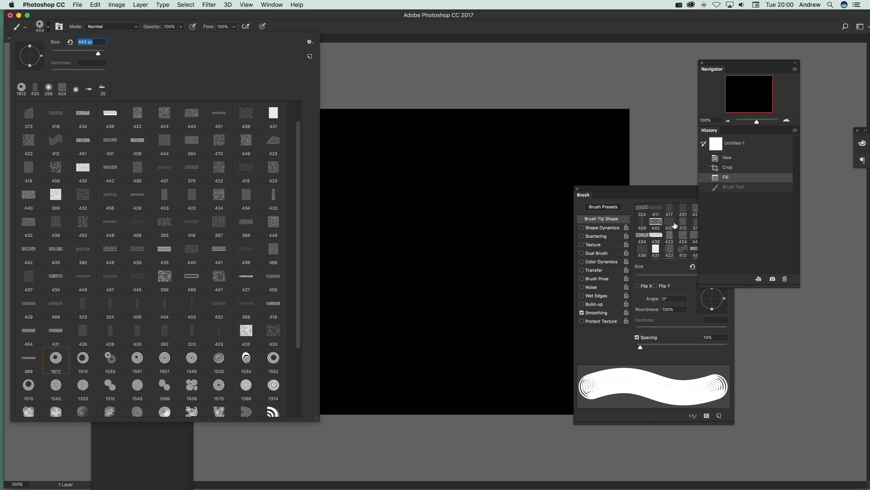
click(523, 27)
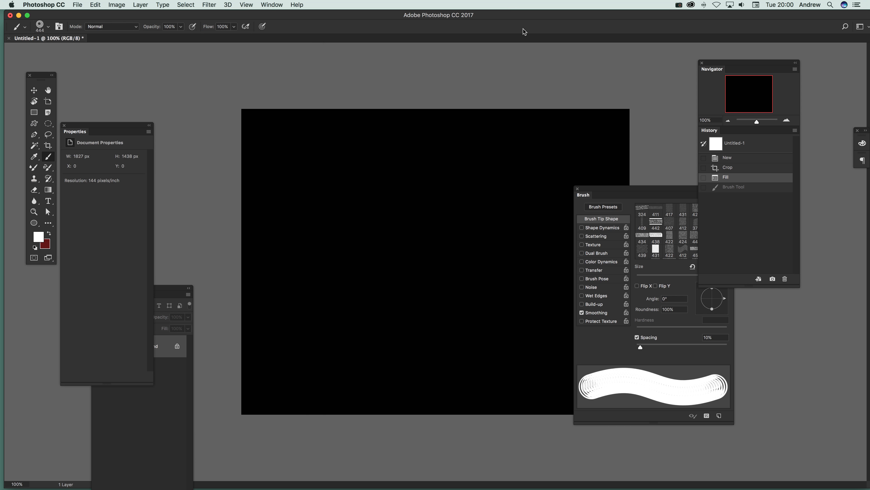
Enable Shape Dynamics with a 73% size jitter and stamp six white ring motifs on the canvas
click(610, 228)
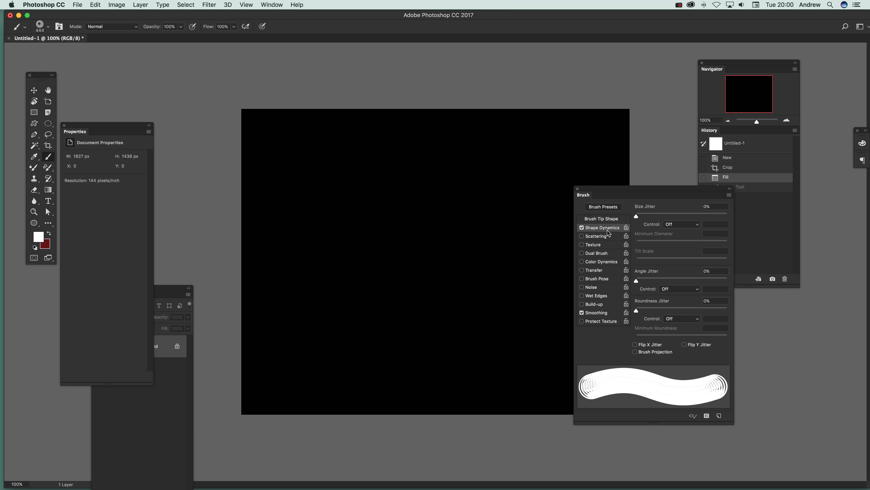
drag(651, 216, 703, 223)
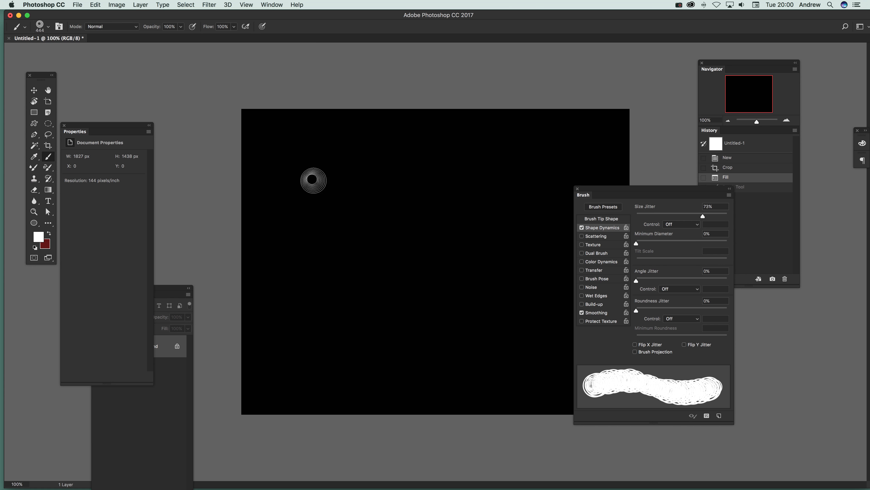
click(313, 180)
click(348, 206)
click(386, 250)
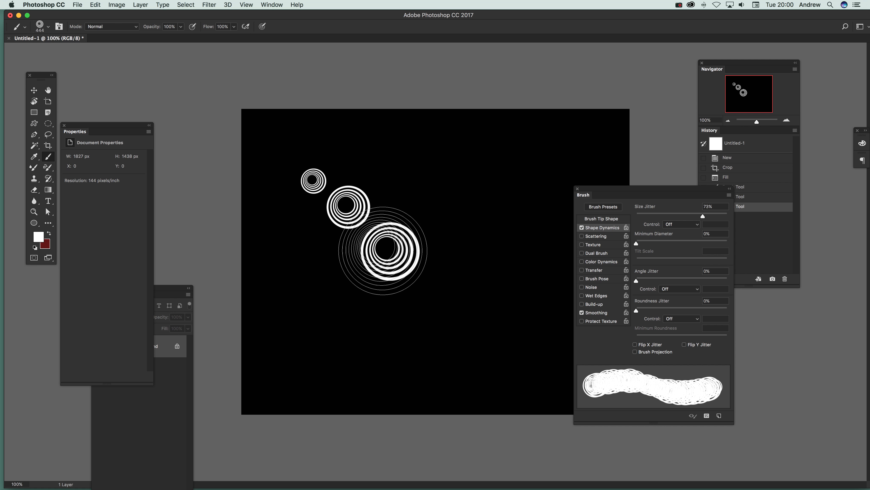
click(308, 267)
click(375, 333)
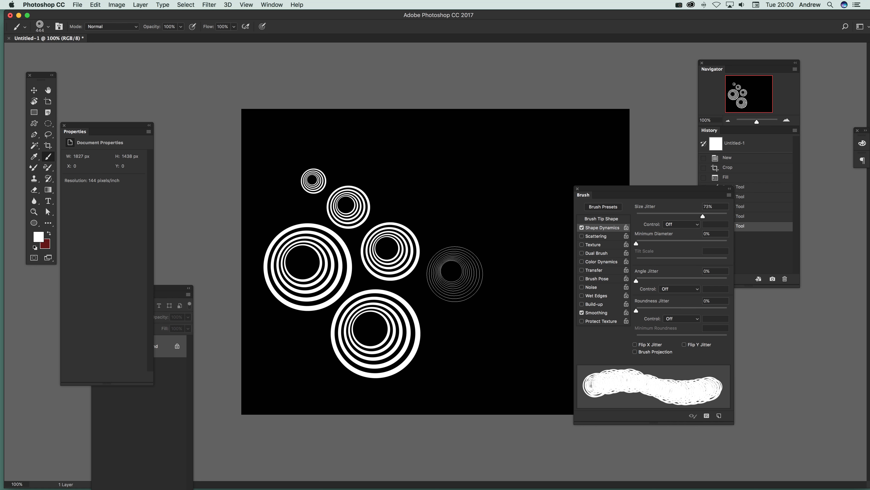
click(454, 274)
Set the foreground colour to orange
click(38, 237)
click(459, 226)
click(570, 204)
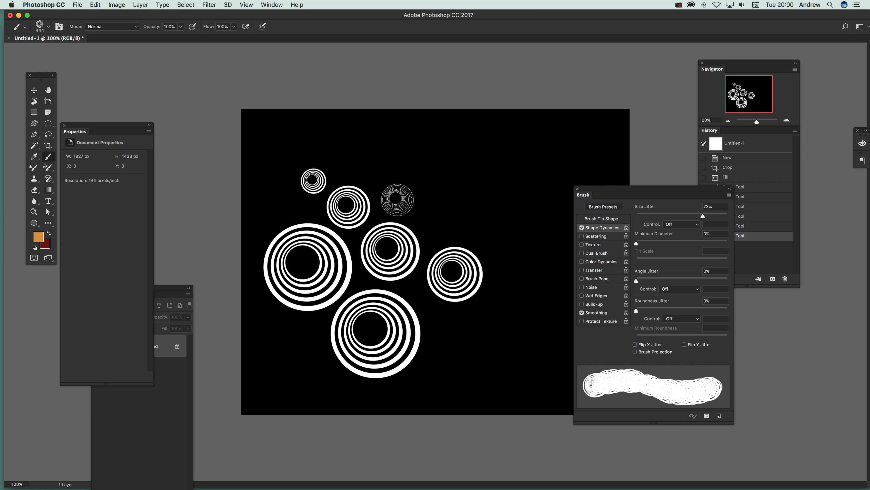
Test the orange brush with four ring stamps and a long continuous stroke, and revert the canvas to the Fill history state
click(397, 199)
click(491, 187)
click(415, 134)
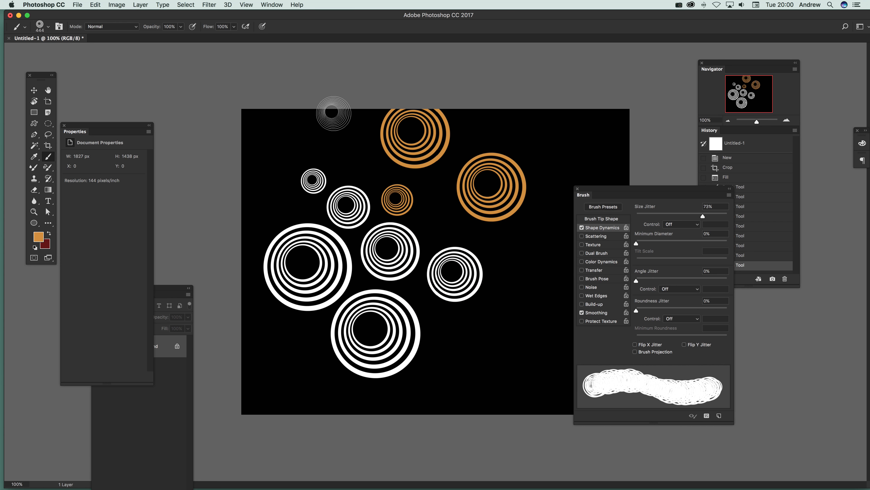
click(330, 127)
mouse_move(243, 368)
mouse_down()
mouse_move(416, 339)
mouse_move(490, 356)
mouse_move(496, 366)
mouse_move(438, 292)
mouse_move(330, 231)
mouse_move(274, 224)
mouse_move(259, 252)
mouse_move(272, 262)
mouse_move(399, 225)
mouse_move(504, 178)
mouse_up()
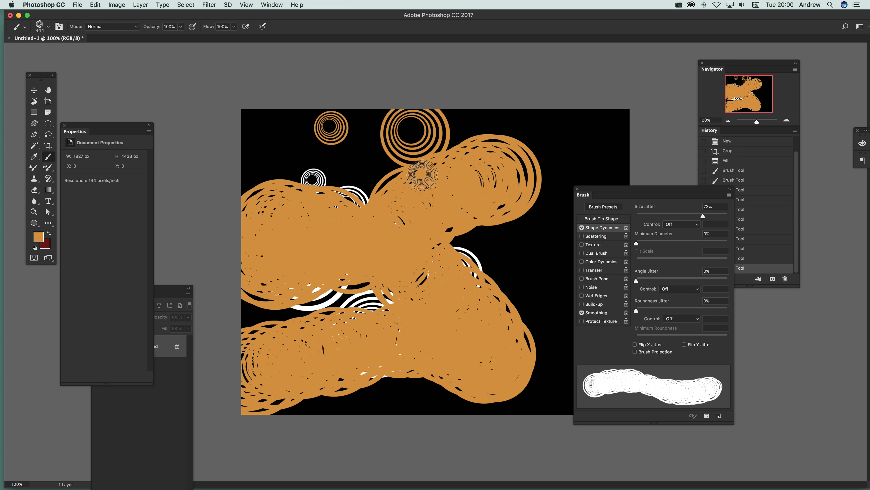
click(732, 161)
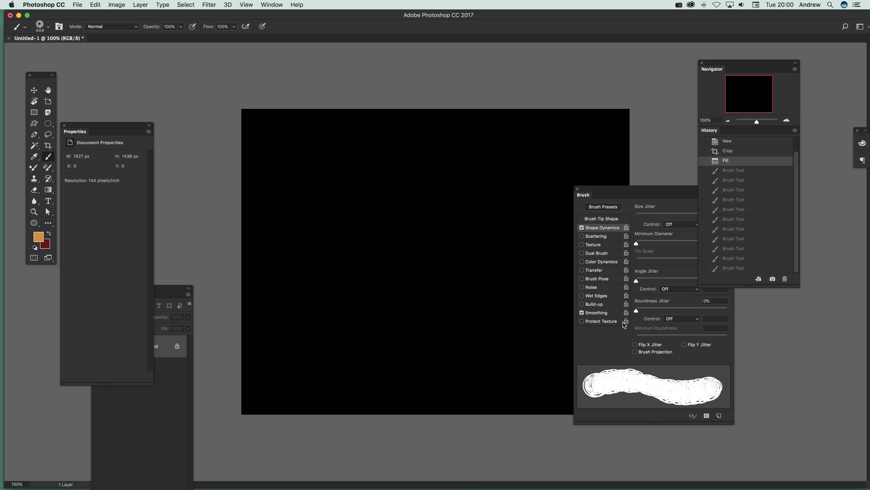
Turn off Shape Dynamics and set the brush tip spacing to 101%
click(600, 219)
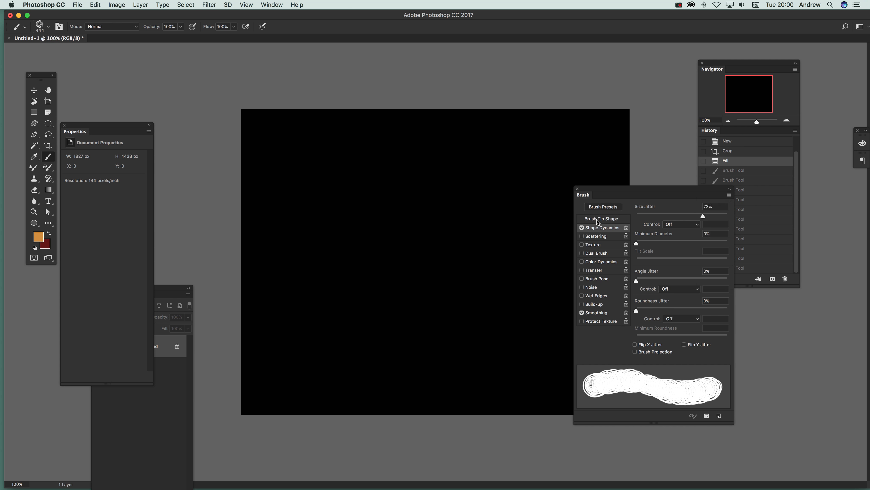
click(582, 228)
drag(641, 347, 682, 349)
Paint chains of evenly spaced orange rings across the middle, lower and upper parts of the canvas
mouse_move(270, 278)
mouse_down()
mouse_move(343, 254)
mouse_move(400, 256)
mouse_up()
click(453, 263)
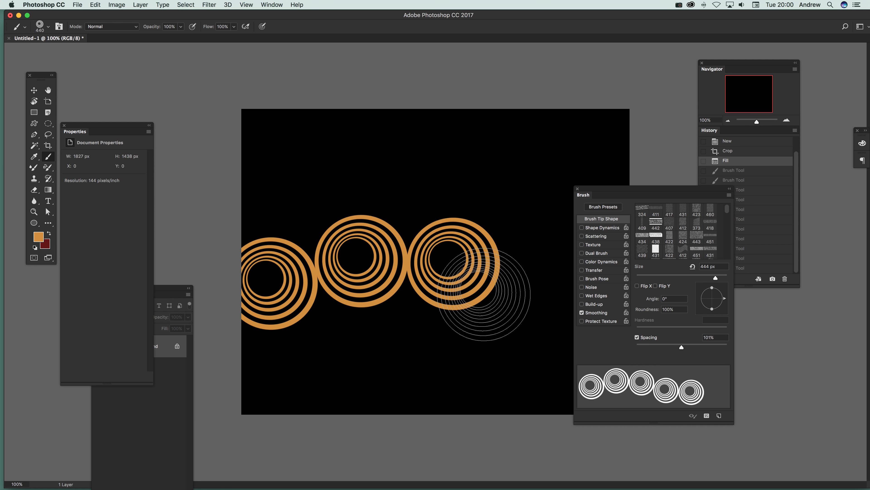
click(496, 340)
click(435, 388)
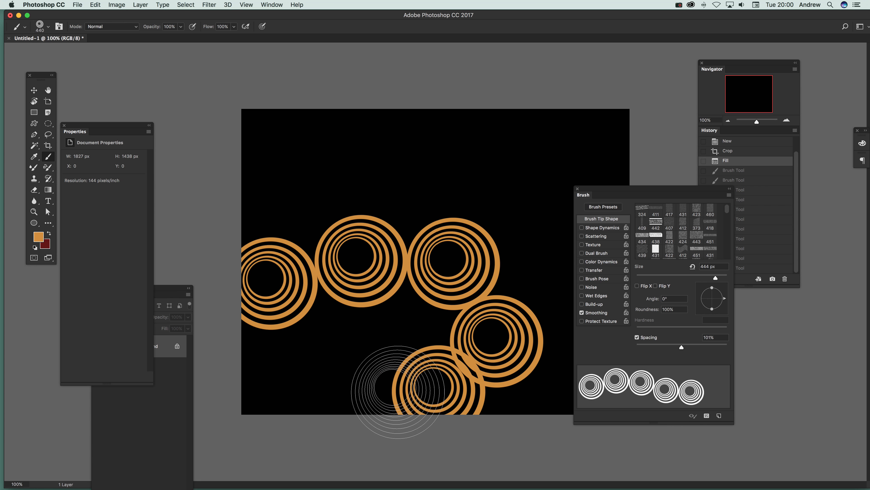
click(346, 379)
click(254, 375)
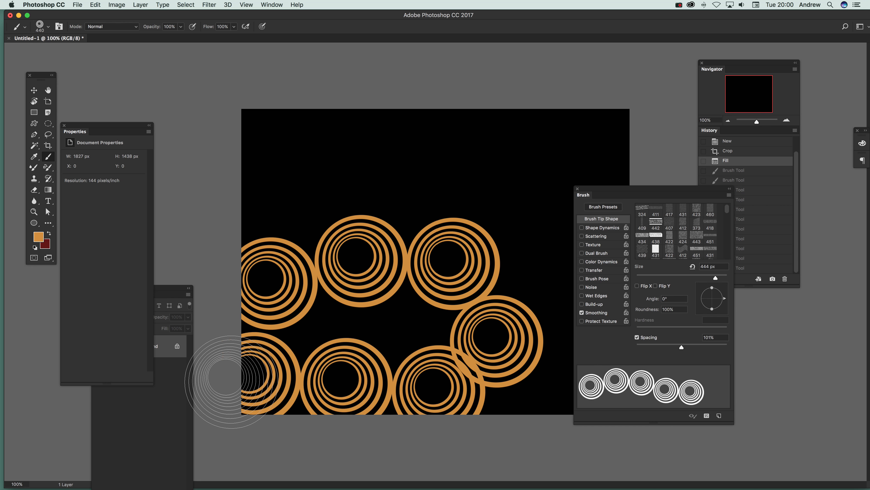
mouse_move(252, 120)
mouse_down()
mouse_move(329, 134)
mouse_move(457, 132)
mouse_move(611, 148)
mouse_up()
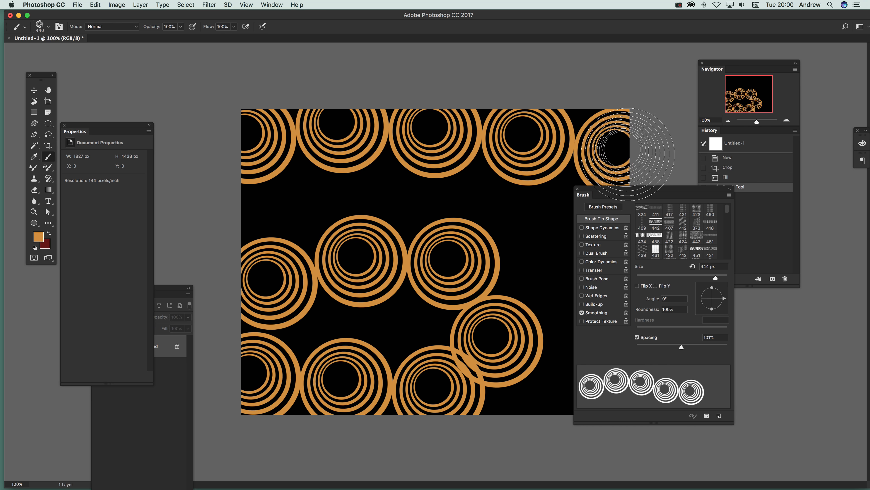
Enable Color Dynamics with a 61% hue jitter and paint two strokes of colour-varied rings over the orange ones
click(603, 262)
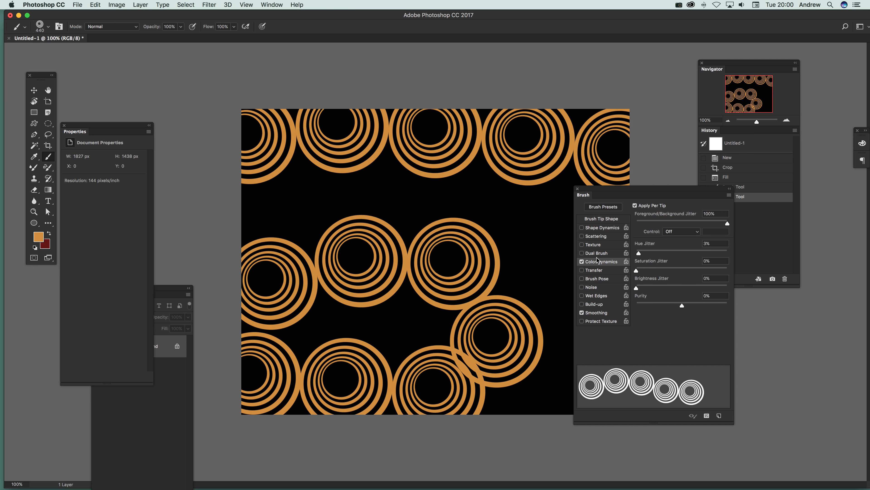
drag(657, 253, 692, 253)
mouse_move(284, 213)
mouse_down()
mouse_move(288, 205)
mouse_move(554, 214)
mouse_move(545, 247)
mouse_move(432, 311)
mouse_move(287, 329)
mouse_move(139, 370)
mouse_up()
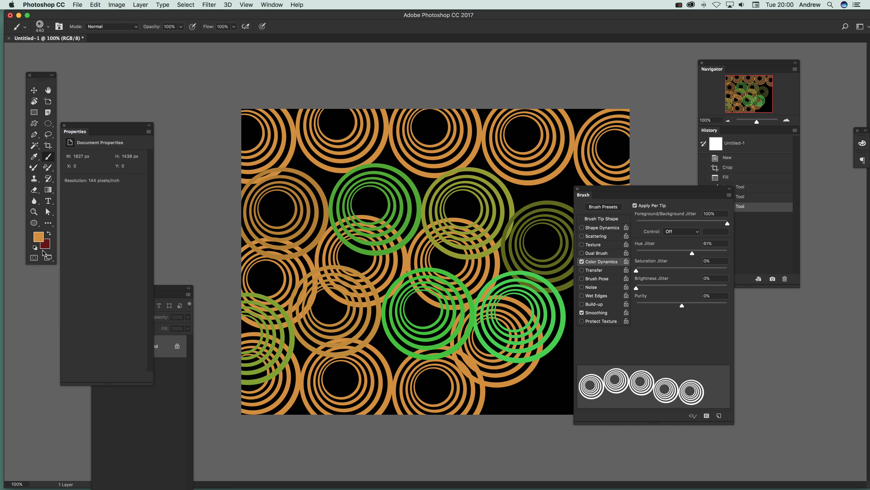
mouse_move(343, 405)
mouse_down()
mouse_move(331, 388)
mouse_move(353, 384)
mouse_move(349, 324)
mouse_move(331, 298)
mouse_up()
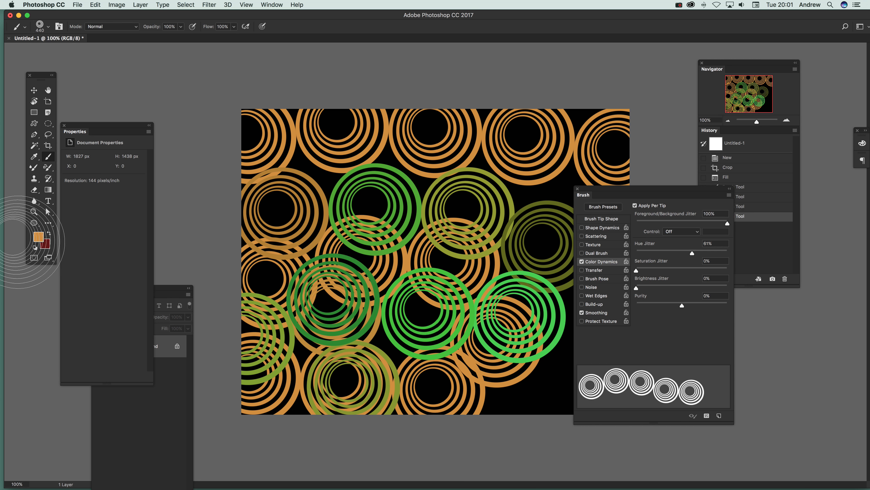
Set the foreground colour to bright pink, hex ec24ad
click(37, 238)
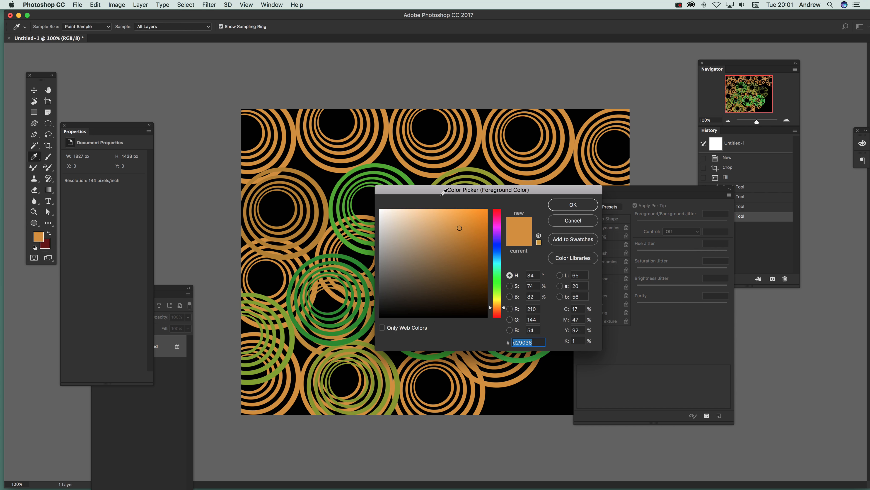
click(496, 222)
click(471, 216)
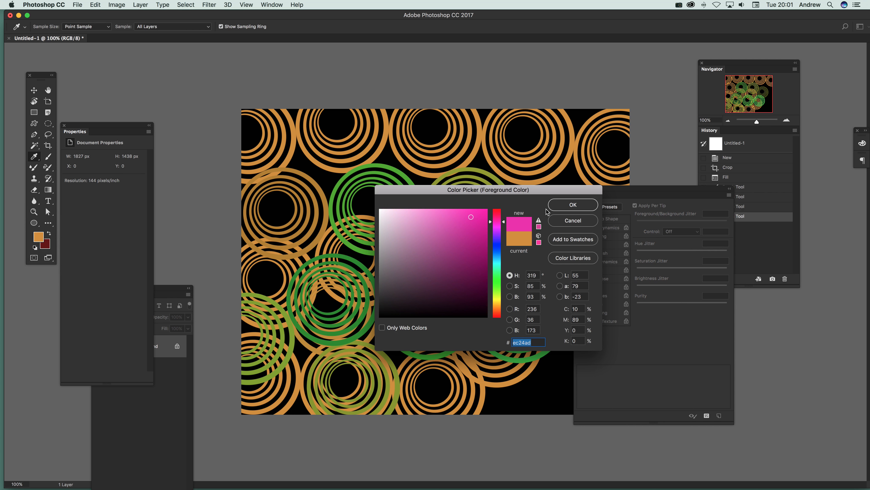
click(571, 204)
Stamp hue-jittered rings in a loop around the canvas and finish with a longer ring stroke across it
click(289, 166)
click(361, 167)
click(451, 188)
click(490, 262)
click(467, 342)
click(375, 370)
click(299, 331)
mouse_move(264, 245)
mouse_down()
mouse_move(241, 187)
mouse_move(239, 142)
mouse_move(339, 87)
mouse_move(499, 99)
mouse_move(599, 168)
mouse_move(591, 187)
mouse_move(460, 225)
mouse_up()
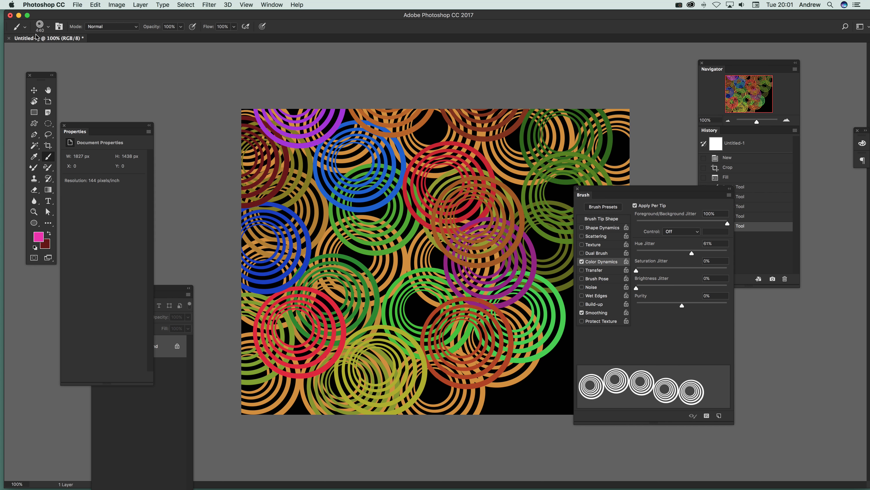
Switch to the 432 px binary digit brush and revert the canvas to the Fill history state
click(49, 27)
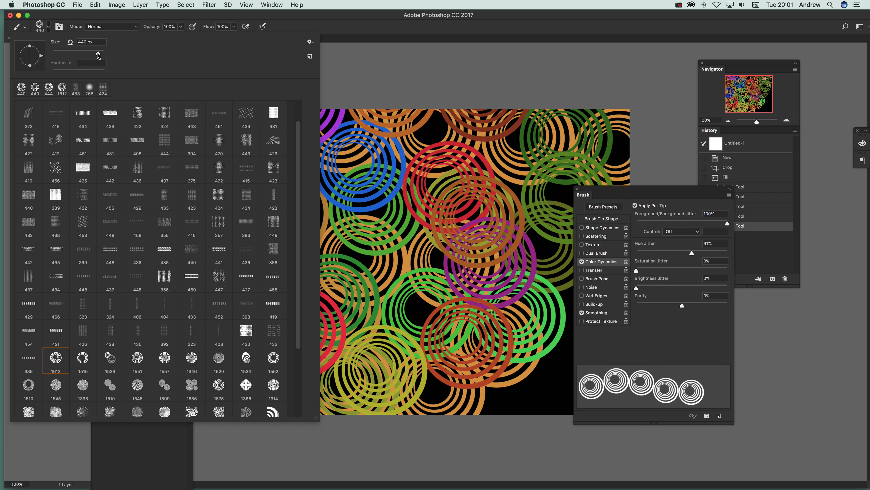
drag(87, 54, 79, 55)
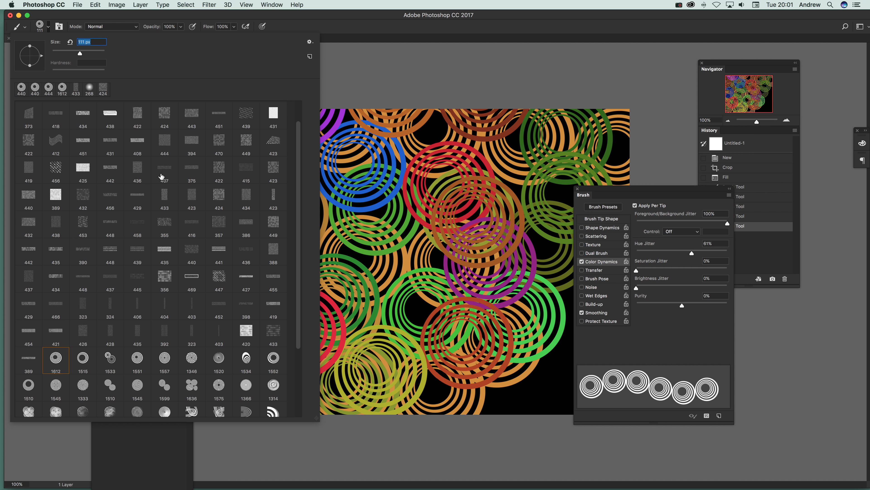
click(81, 197)
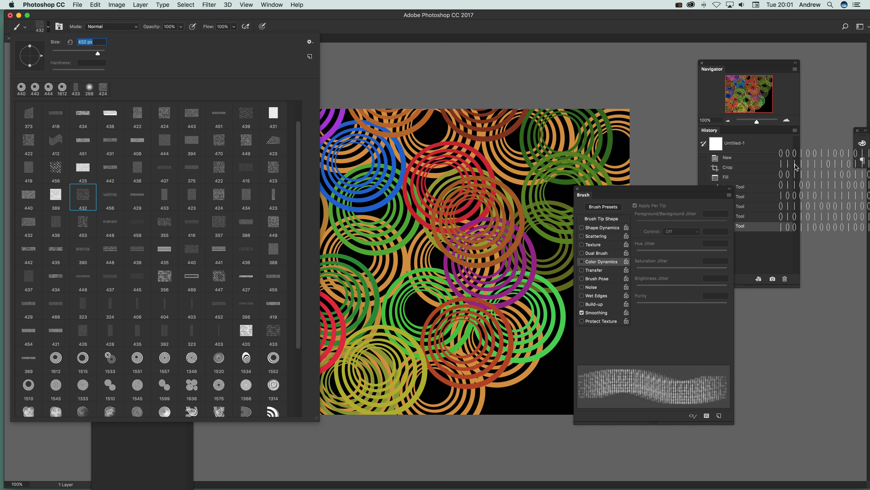
click(737, 179)
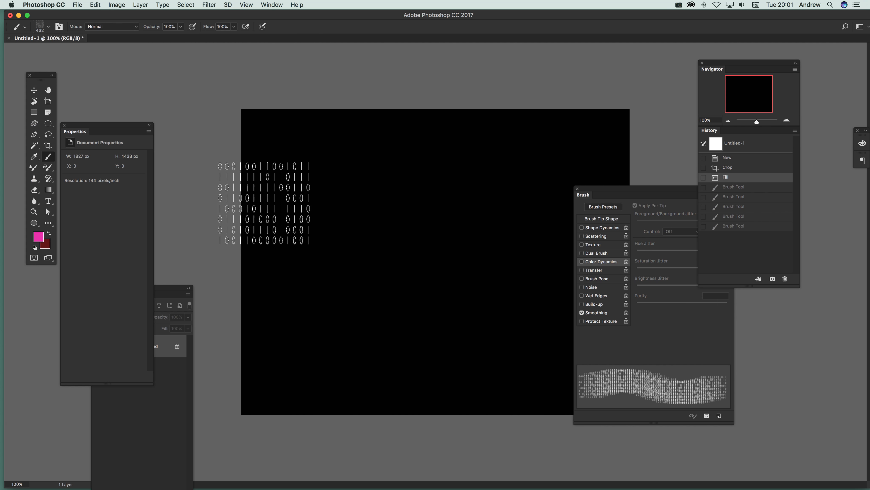
Stamp two pink blocks of binary digits side by side, and revert the canvas to the Fill history state
click(319, 207)
click(415, 207)
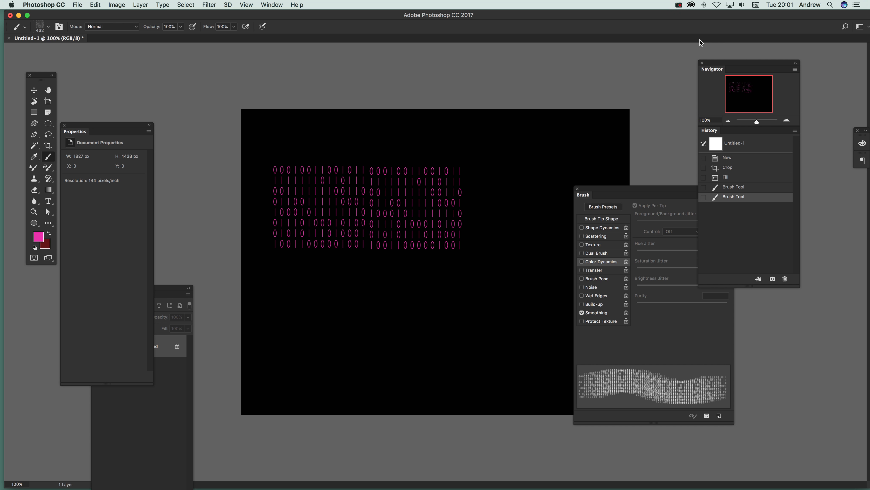
click(79, 5)
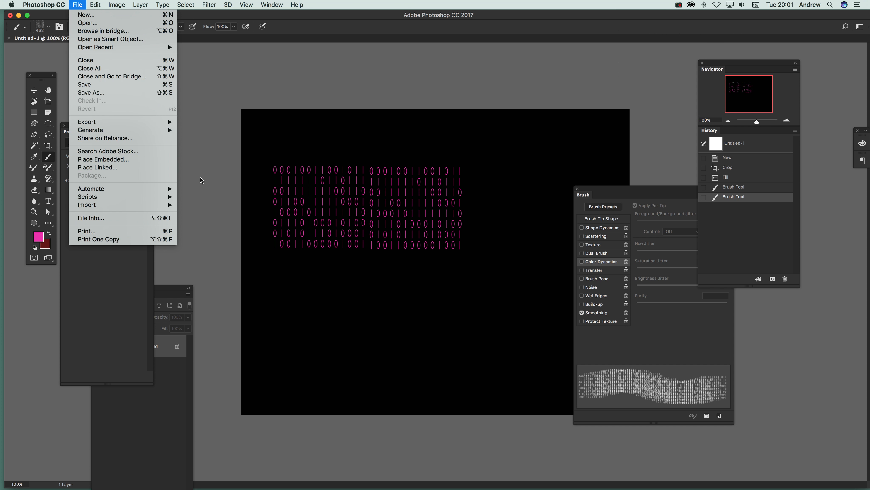
click(462, 262)
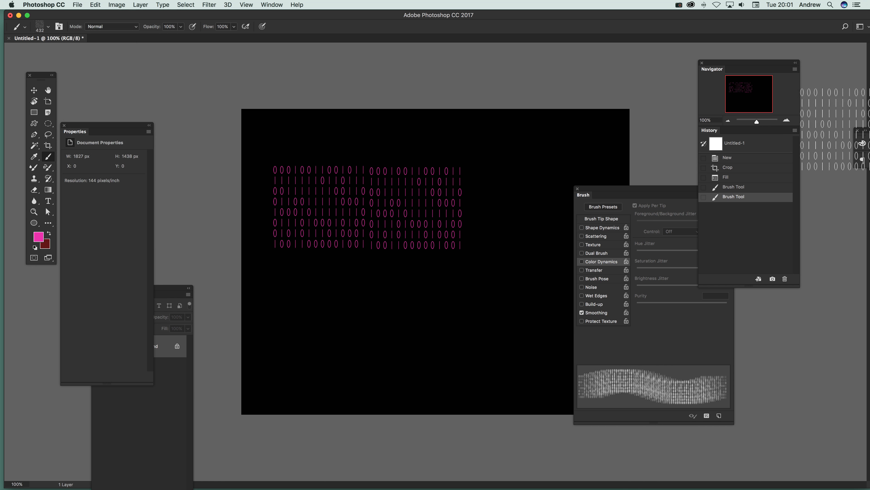
click(741, 180)
Create a new layer with Normal mode and 100% opacity
click(140, 5)
mouse_move(146, 14)
click(273, 17)
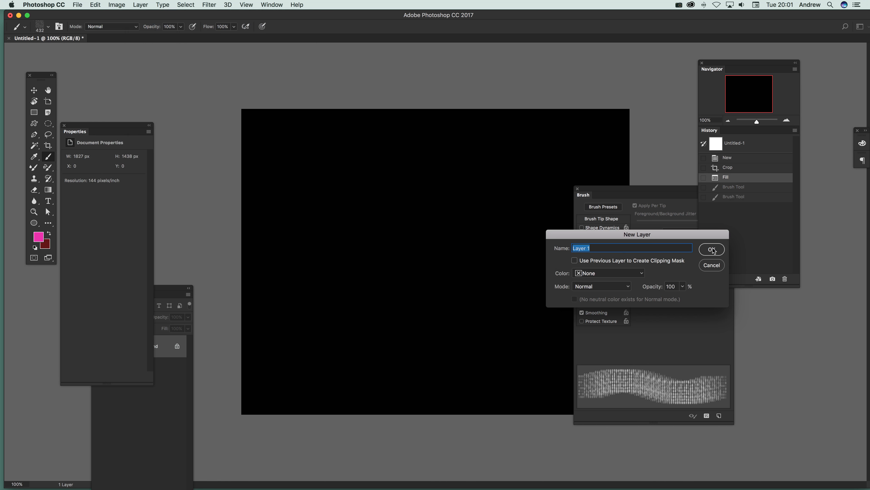
click(713, 249)
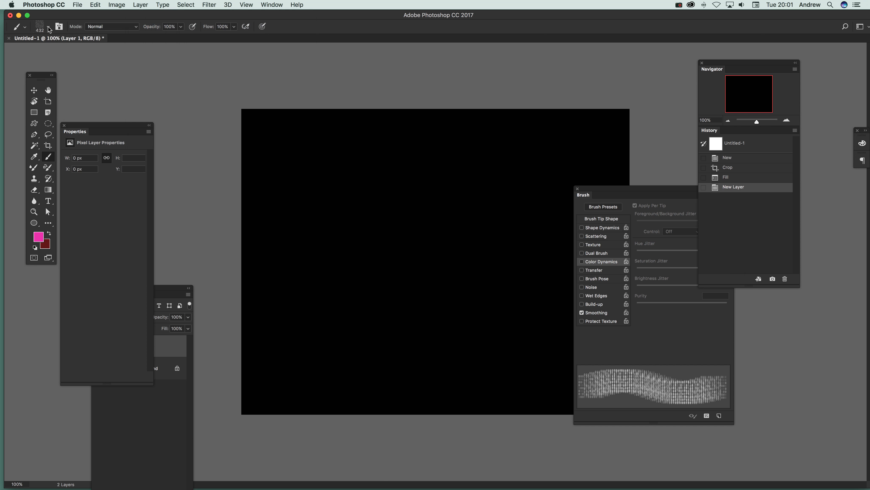
Choose the 422 px binary digit brush
click(49, 27)
click(30, 148)
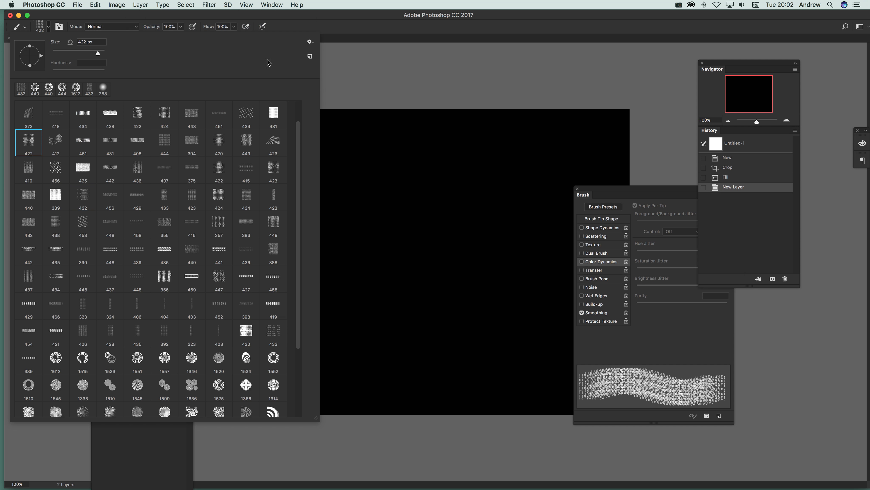
click(374, 37)
Change the foreground colour to light pink and stamp one block of binary digits slightly left of the canvas centre
click(39, 240)
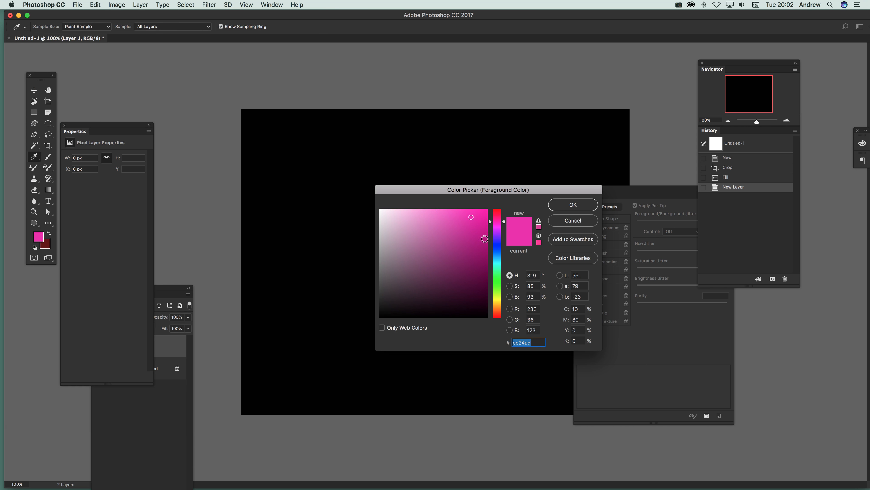
click(424, 224)
click(573, 204)
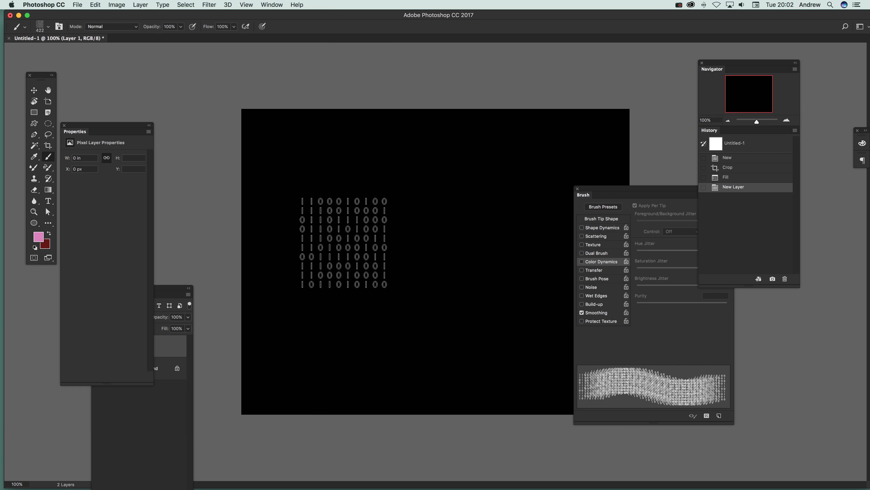
click(340, 242)
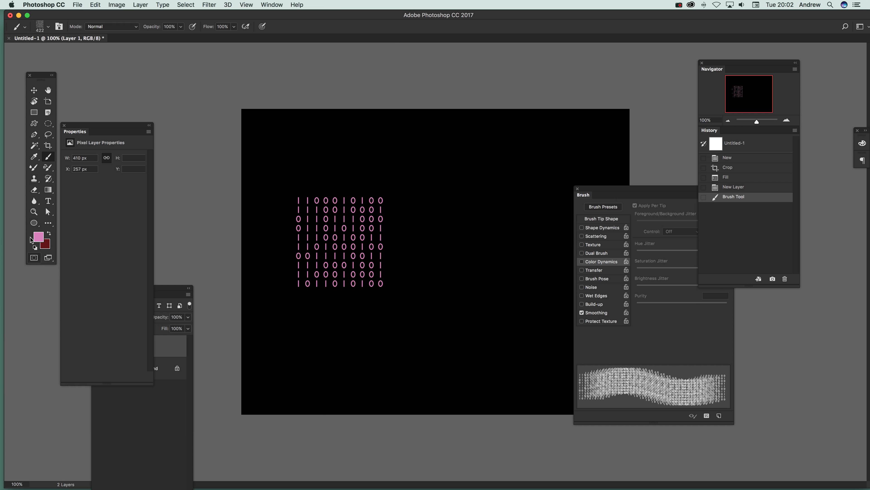
Change the foreground colour to dark magenta and stamp a second digit block directly to the right of the first
click(39, 236)
click(470, 260)
click(573, 204)
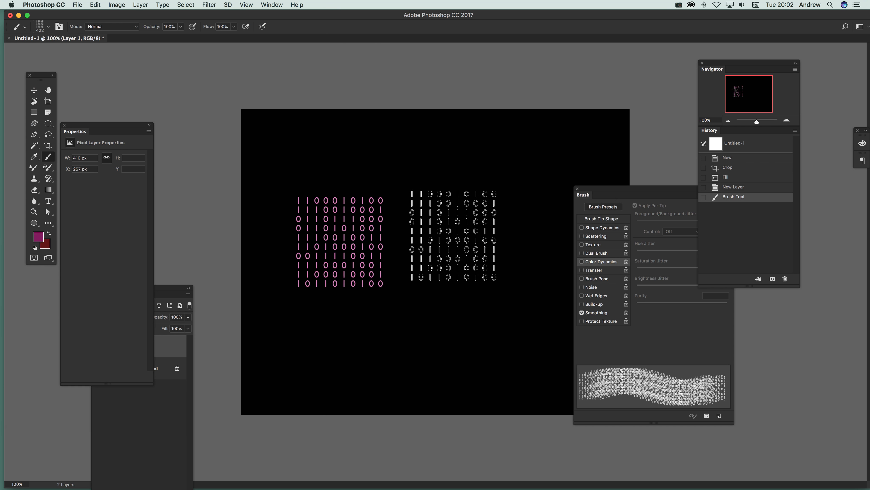
click(431, 241)
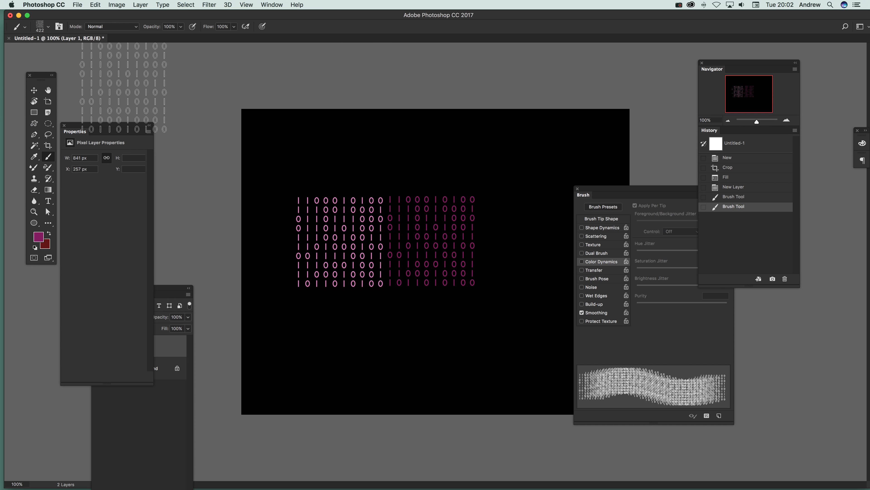
Duplicate the digit layer with the Move tool, offset the copies diagonally, and revert the document to the Fill history state
key(v)
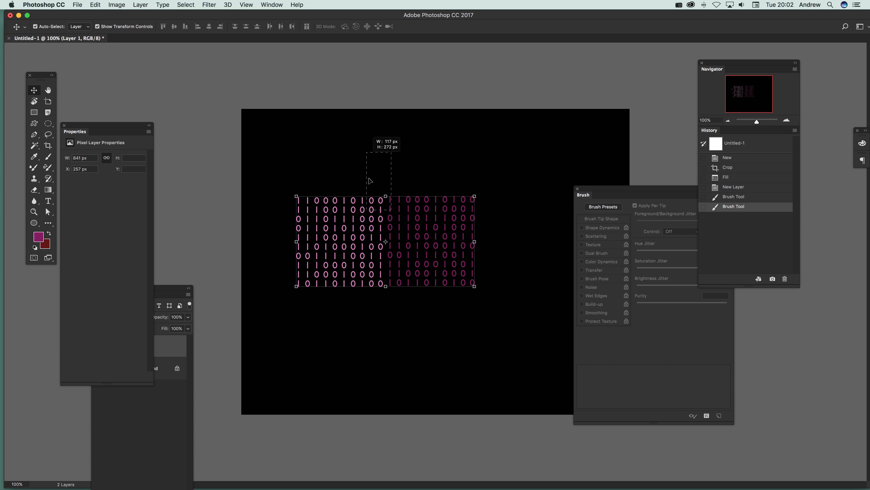
drag(391, 215, 442, 251)
click(367, 87)
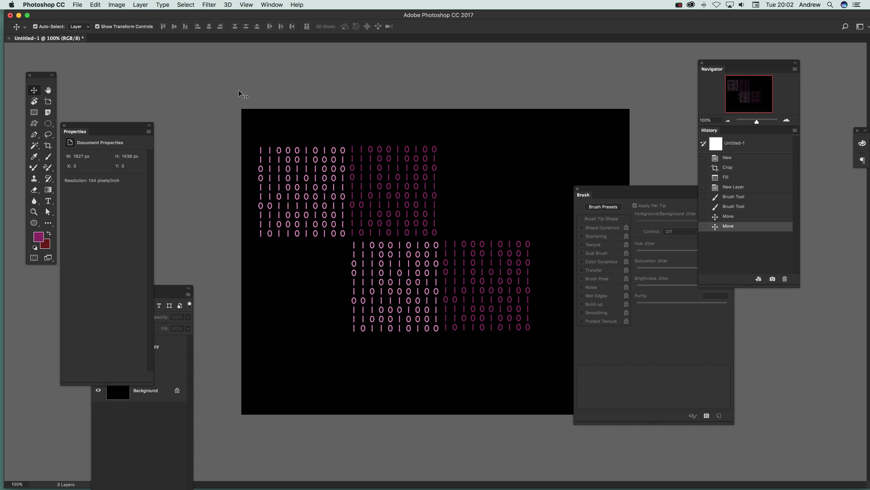
click(738, 190)
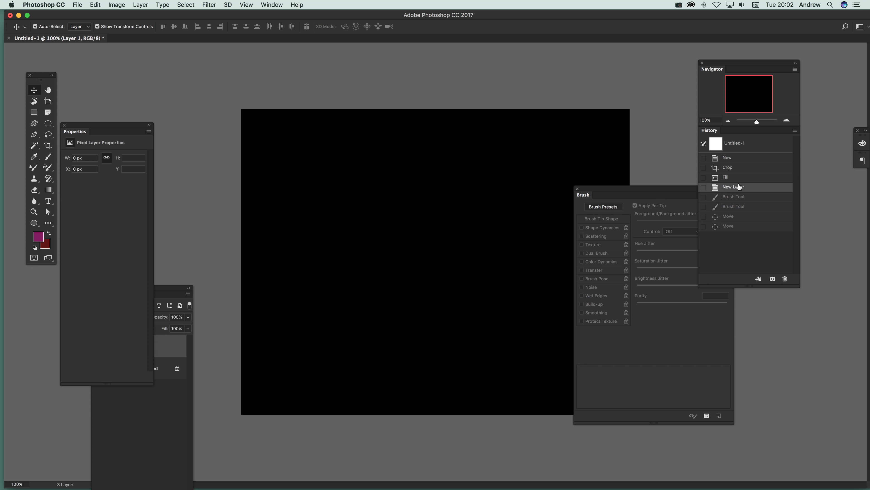
click(733, 177)
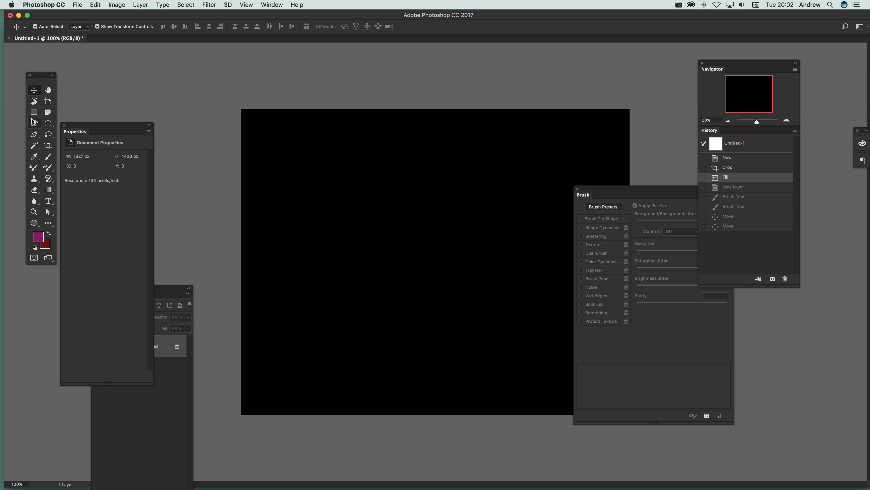
Fill the black background with white in Normal mode at 100% opacity
click(96, 5)
click(109, 142)
click(400, 191)
click(375, 253)
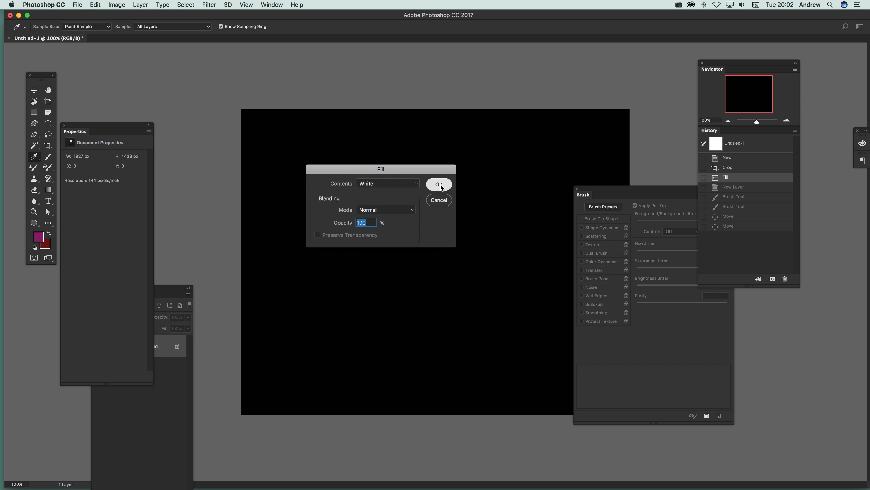
click(439, 184)
key(v)
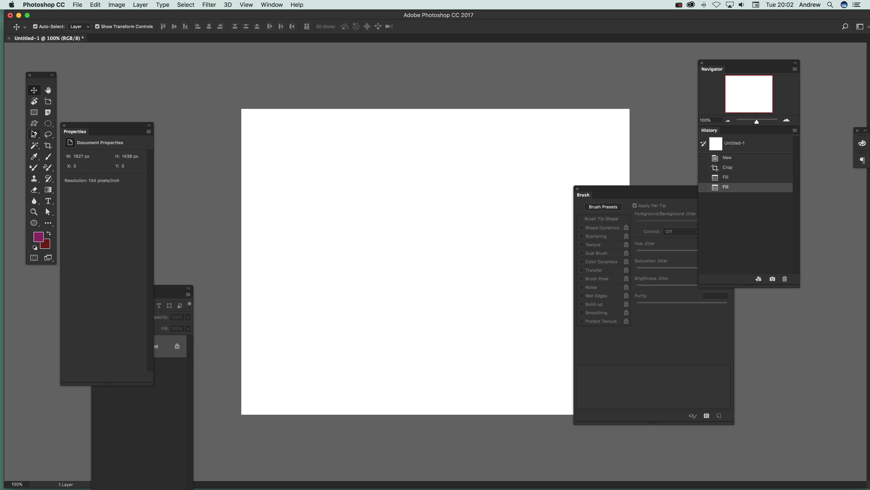
Choose the 426 px binary digit brush and stamp one dark magenta block near the centre of the white canvas
click(49, 157)
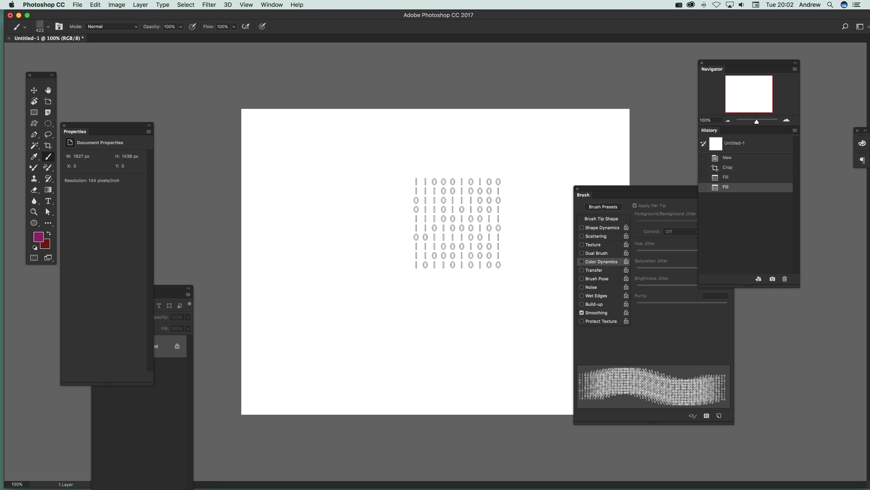
click(48, 28)
scroll(55, 343, down, 3)
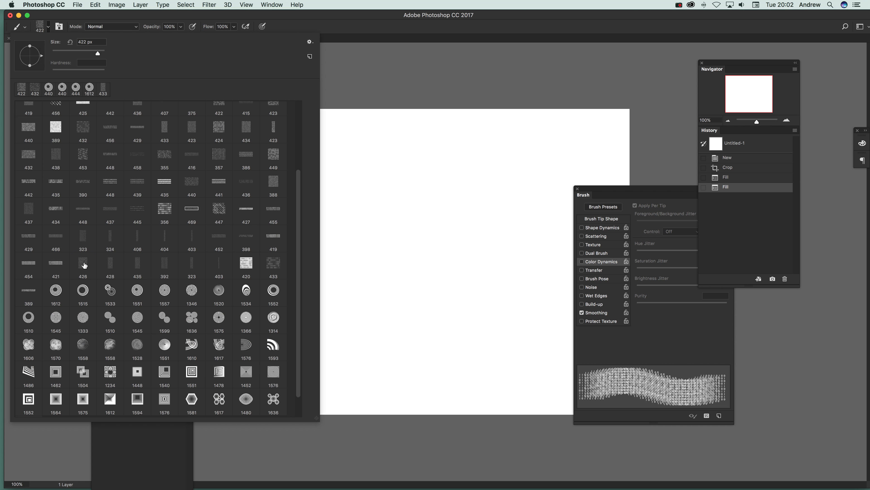
click(83, 265)
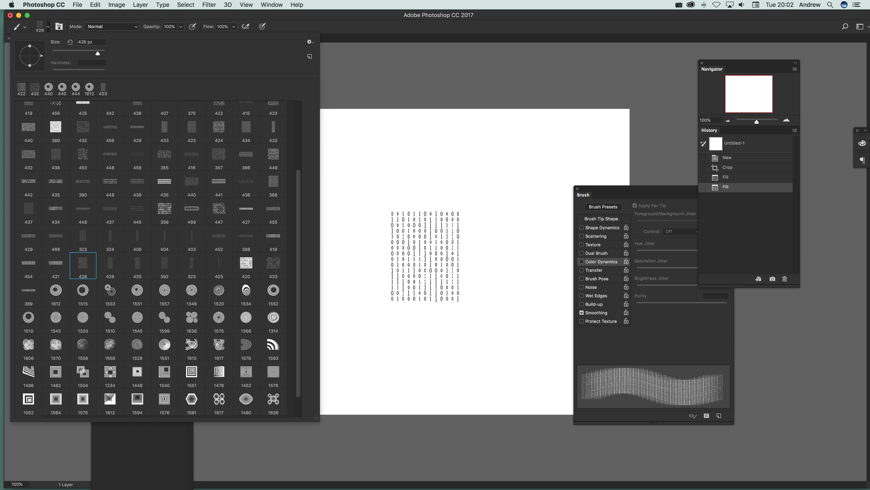
click(426, 256)
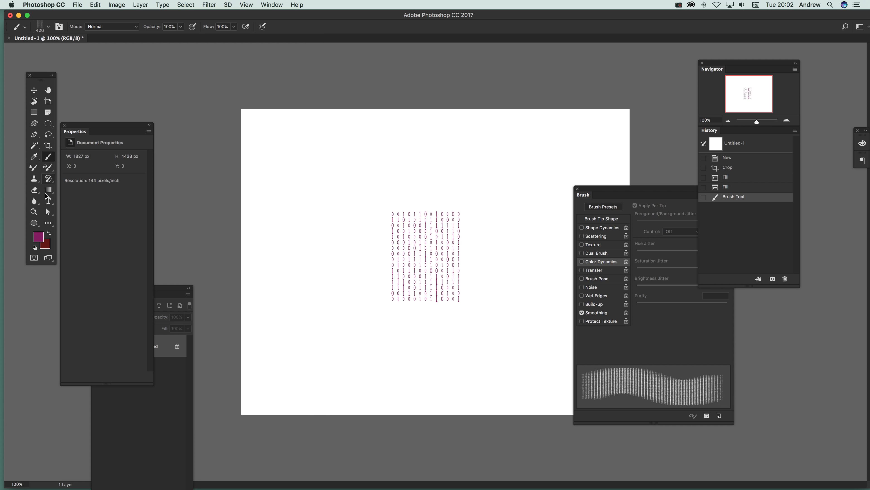
Define a pattern from a rectangular selection around the whole magenta digit block, and clear the selection
click(48, 123)
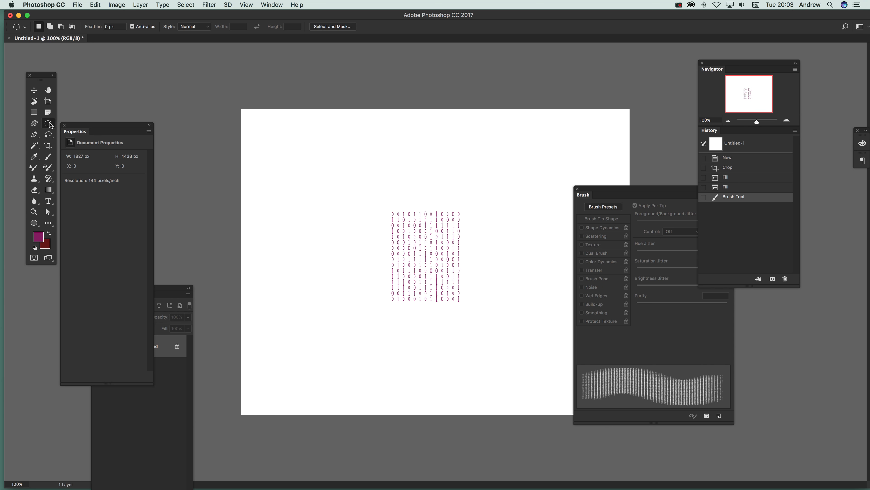
drag(387, 208, 463, 304)
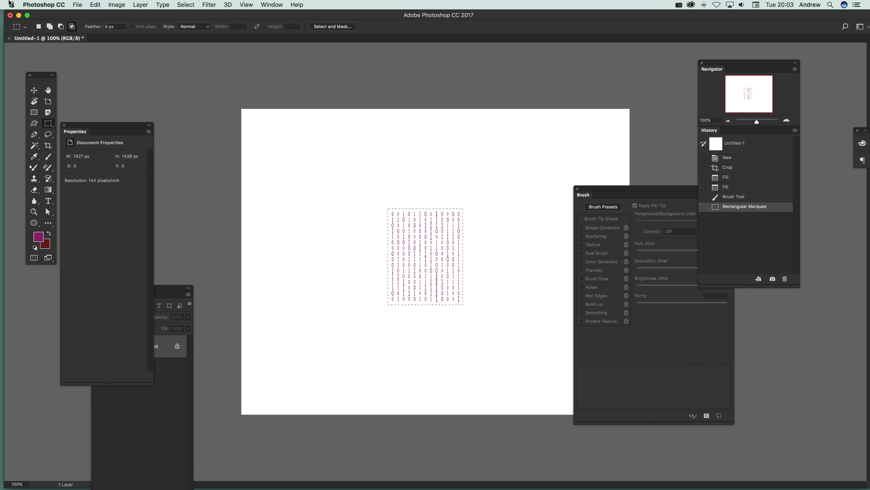
click(90, 4)
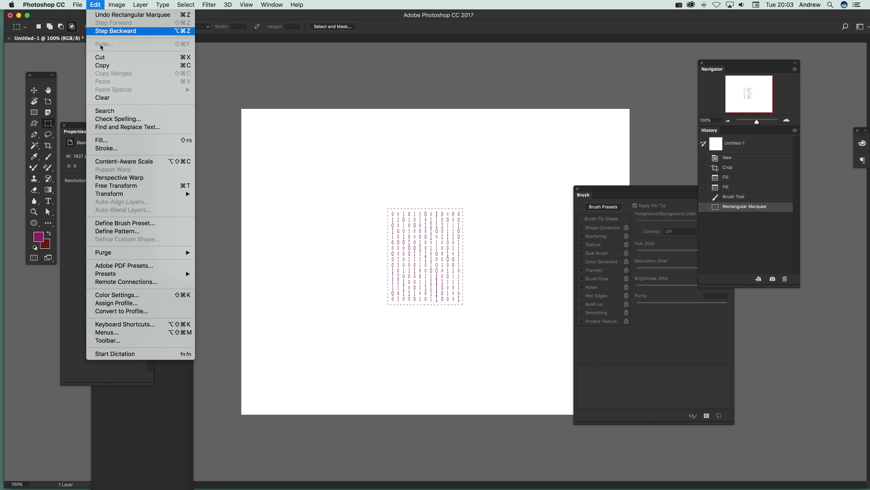
click(127, 231)
click(638, 276)
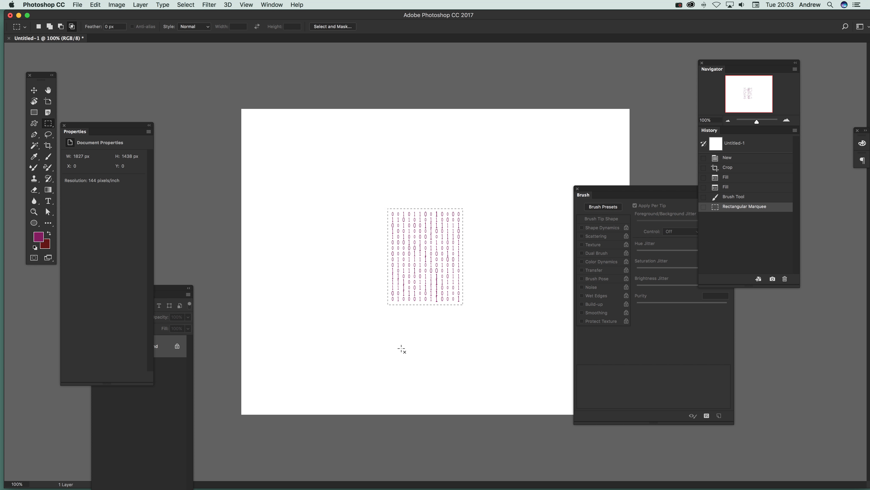
click(400, 175)
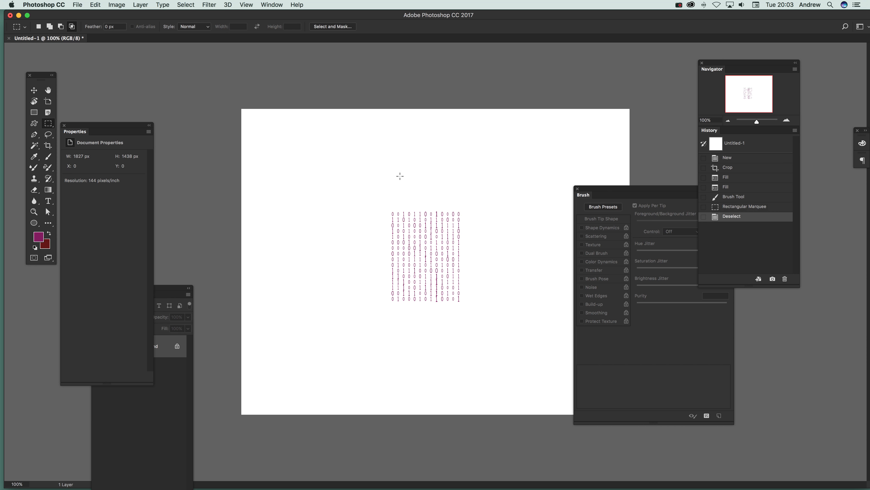
Define a second pattern from a small rectangular selection inside the digit block, and deselect it
drag(409, 231, 437, 265)
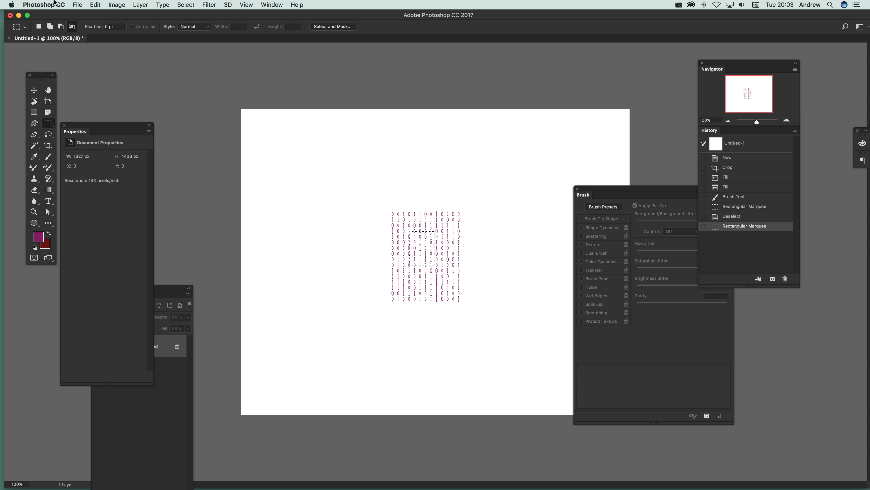
click(95, 4)
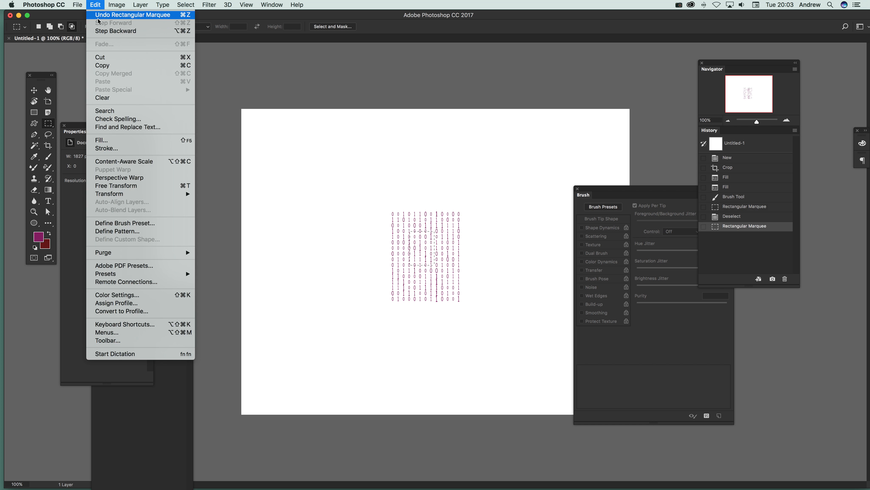
click(141, 230)
click(639, 276)
click(185, 5)
click(189, 23)
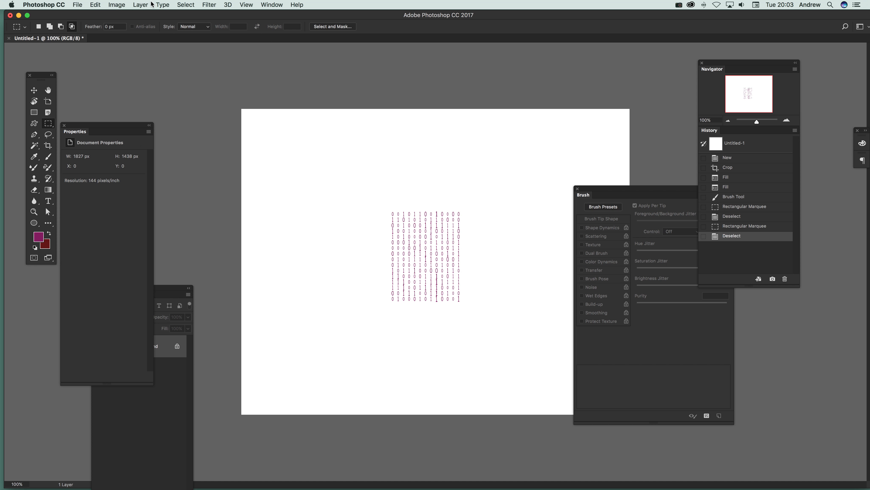
Preview a pattern fill layer at 100% scale with the small digit pattern and the whole-block pattern, and cancel it
click(140, 5)
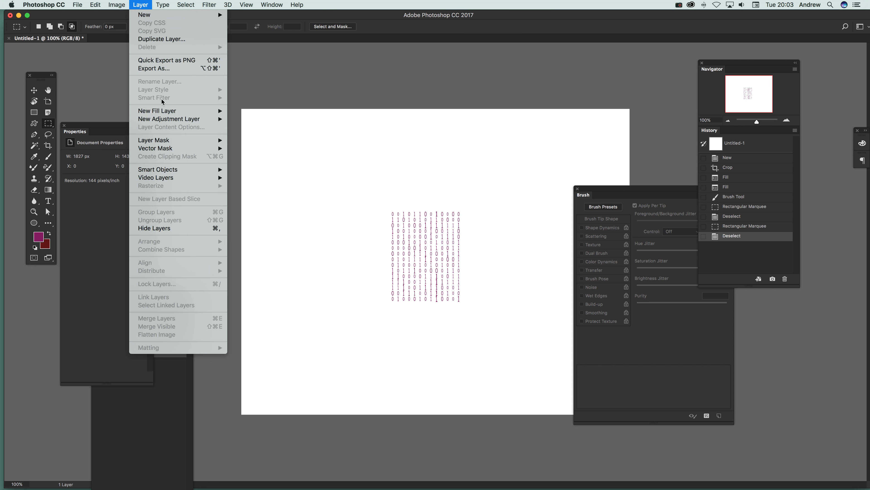
mouse_move(172, 111)
click(249, 127)
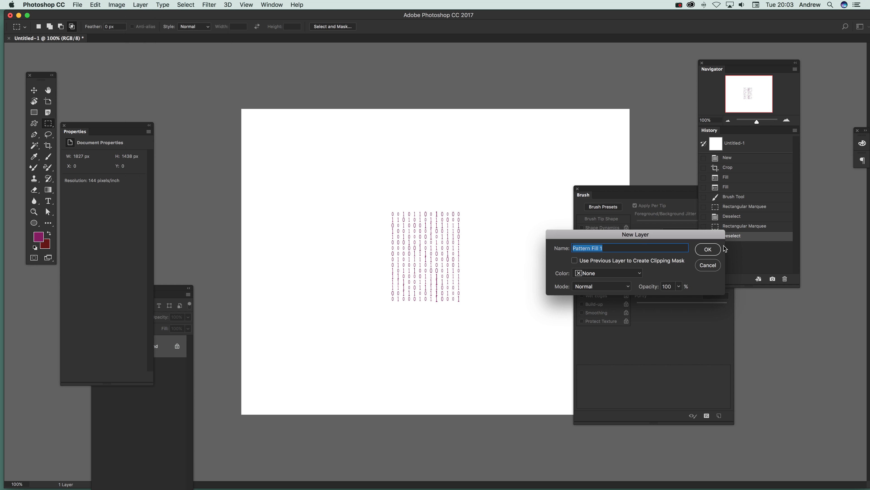
click(708, 251)
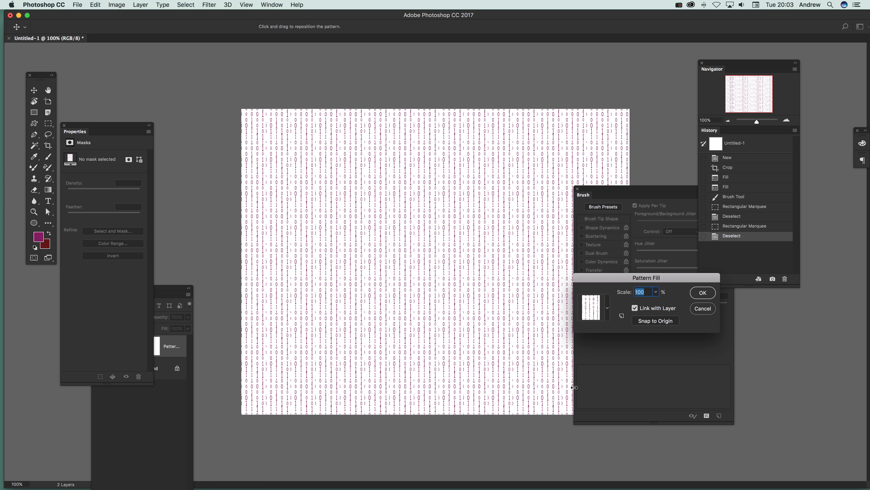
click(609, 309)
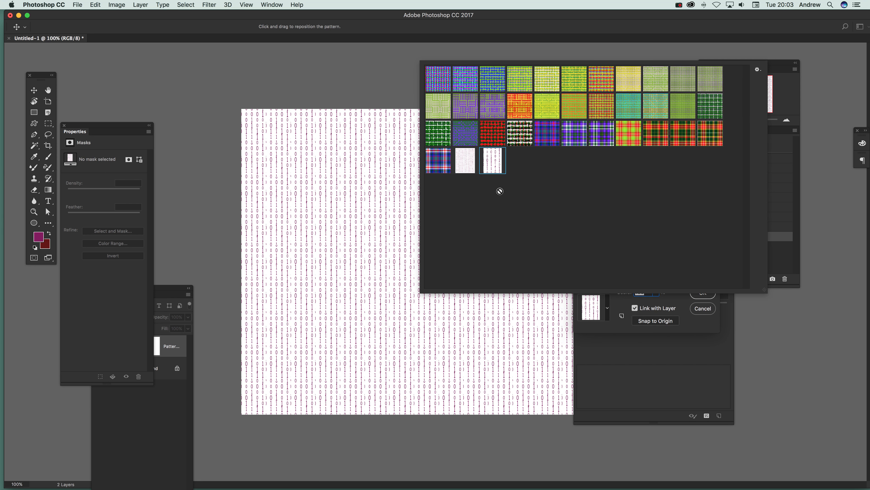
click(468, 167)
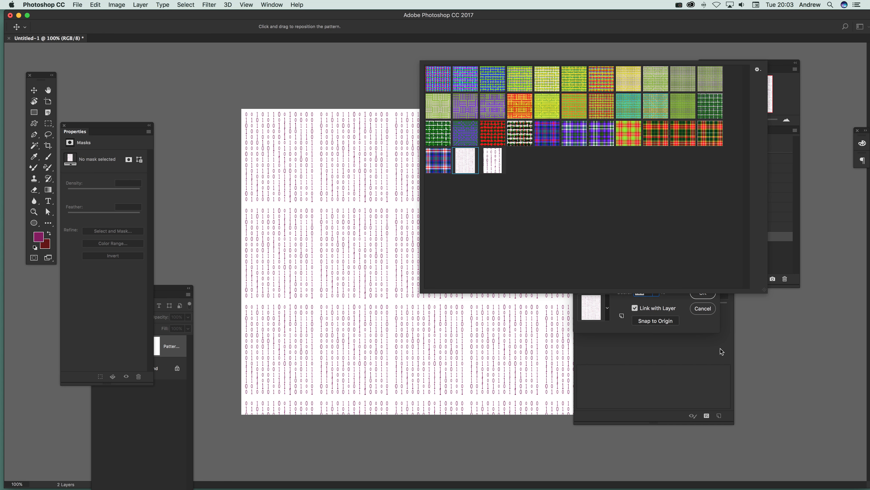
click(689, 323)
click(704, 308)
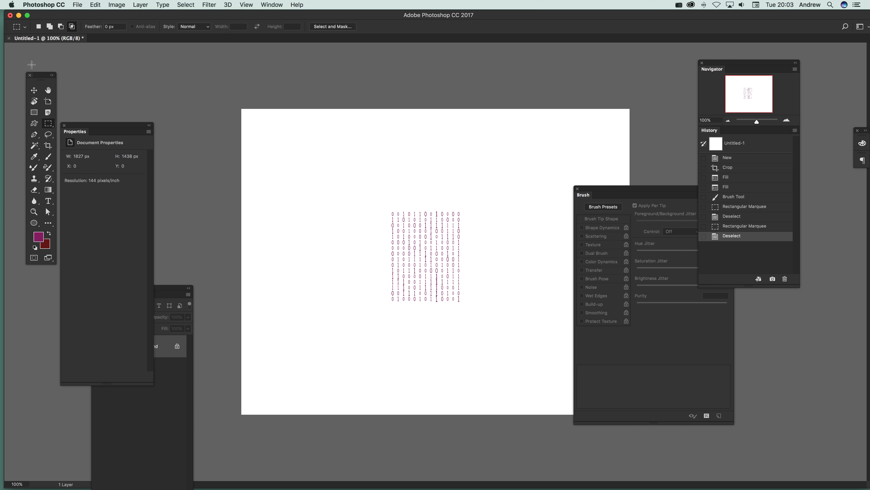
Step back through the document history to the second Fill state to clear the digit block from the canvas
click(737, 227)
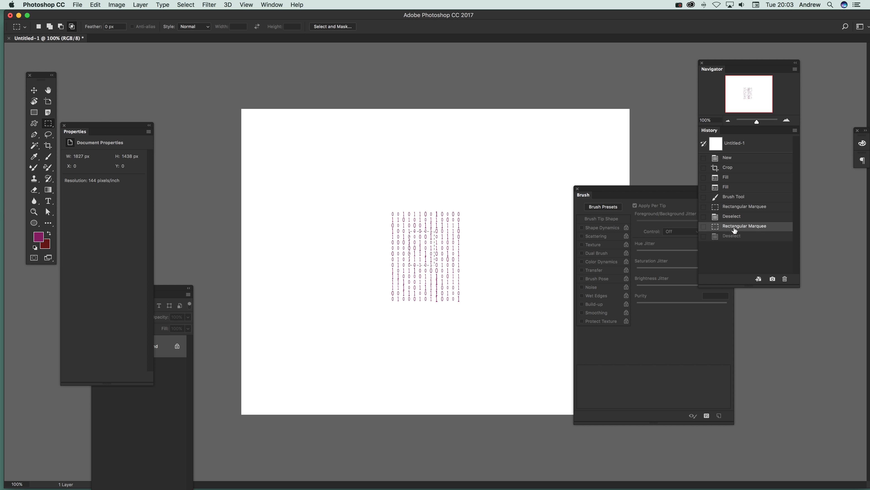
click(735, 218)
click(733, 206)
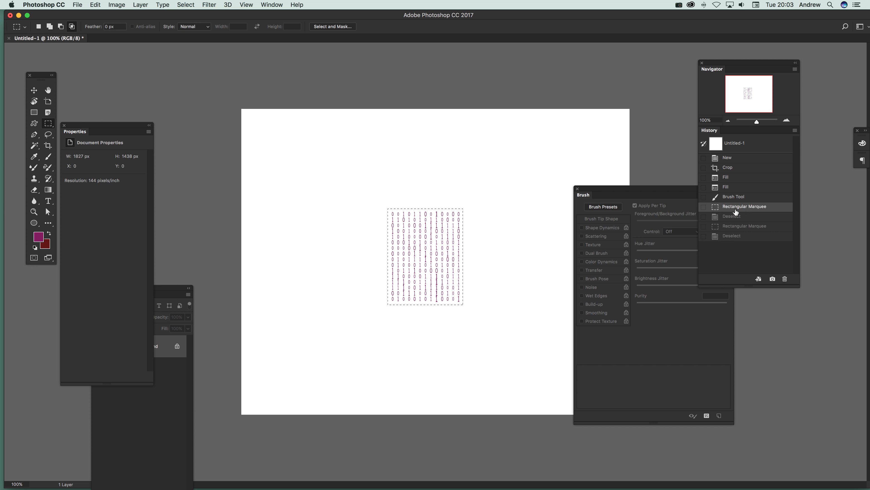
click(730, 197)
click(728, 189)
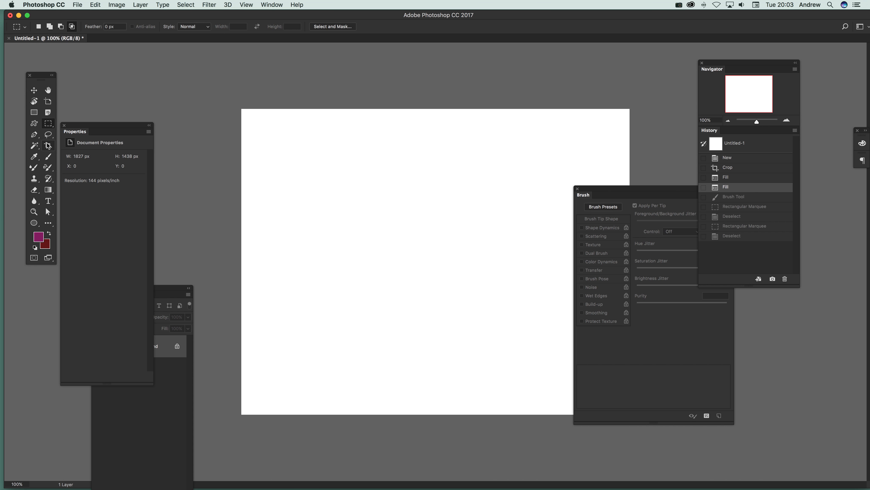
Choose the 1515 px ring brush, reduce its size to 508 px, and stamp one dark magenta ring on the white canvas
click(50, 157)
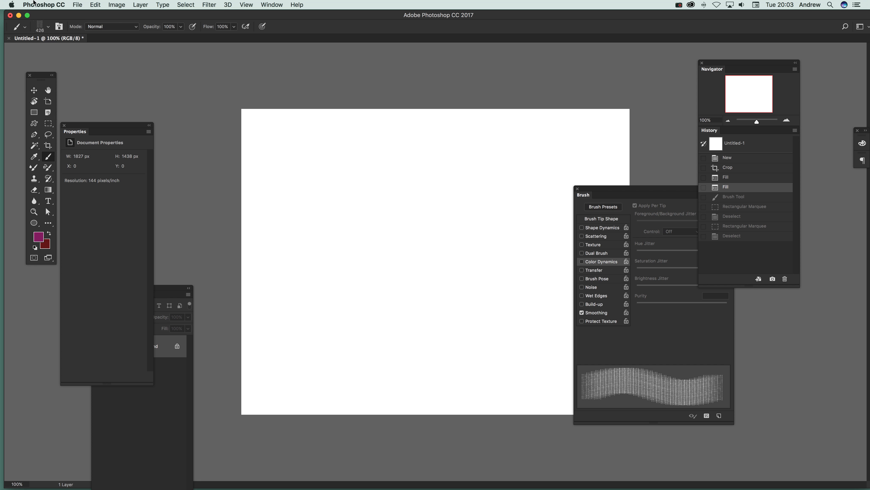
click(50, 26)
click(83, 295)
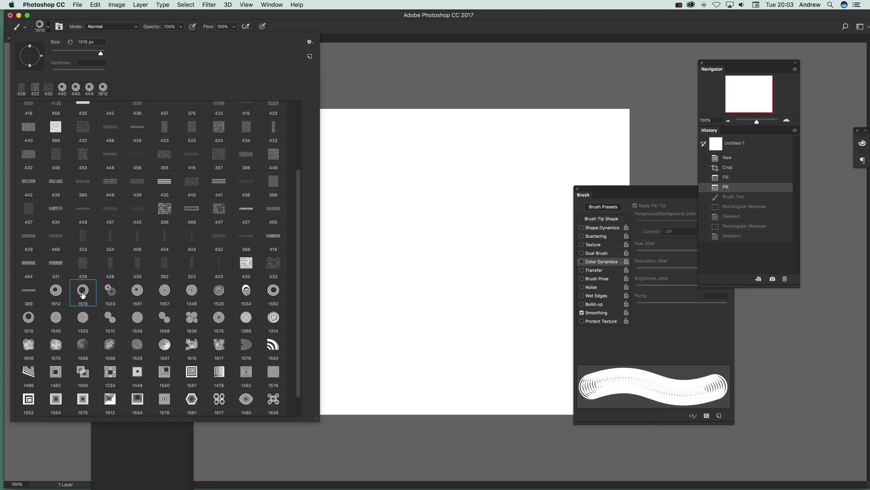
drag(99, 55, 100, 55)
click(380, 34)
click(392, 234)
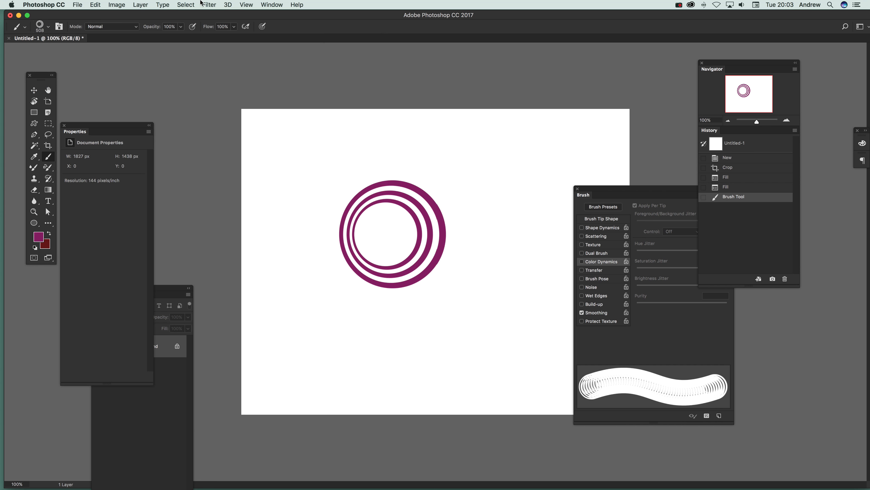
Apply a Gaussian Blur with a radius of 8.7 pixels to the magenta ring
click(213, 5)
mouse_move(225, 107)
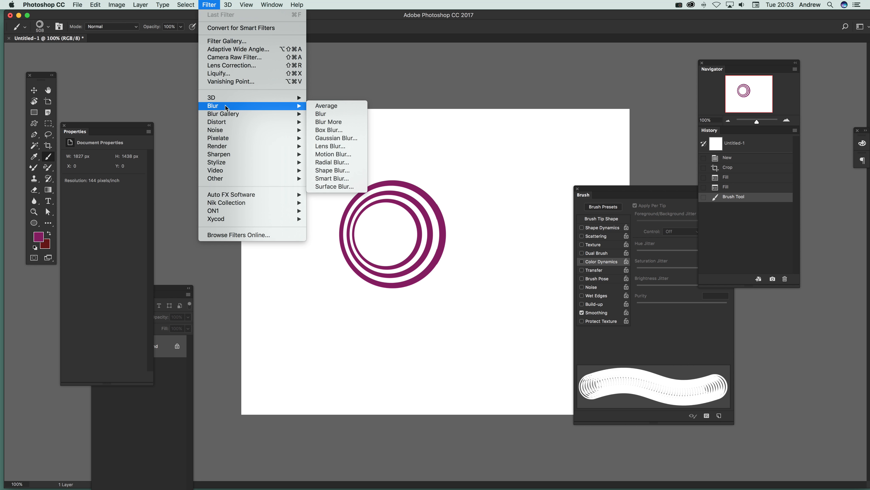
click(341, 138)
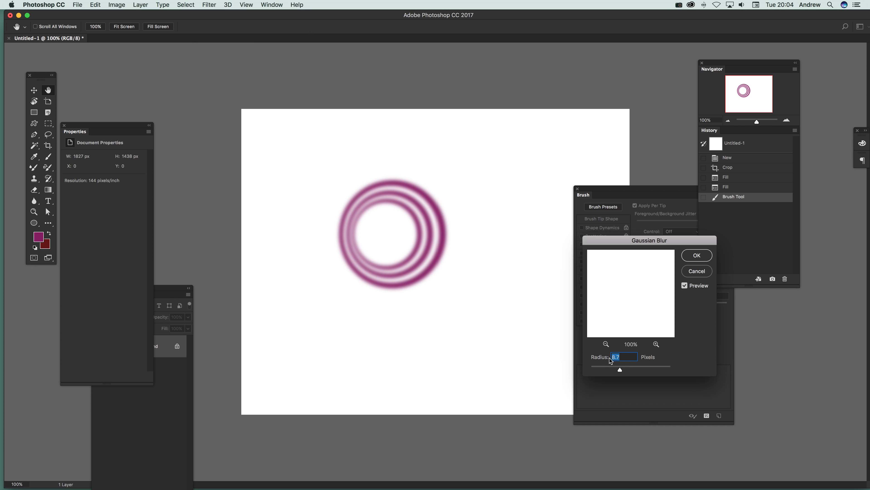
click(699, 256)
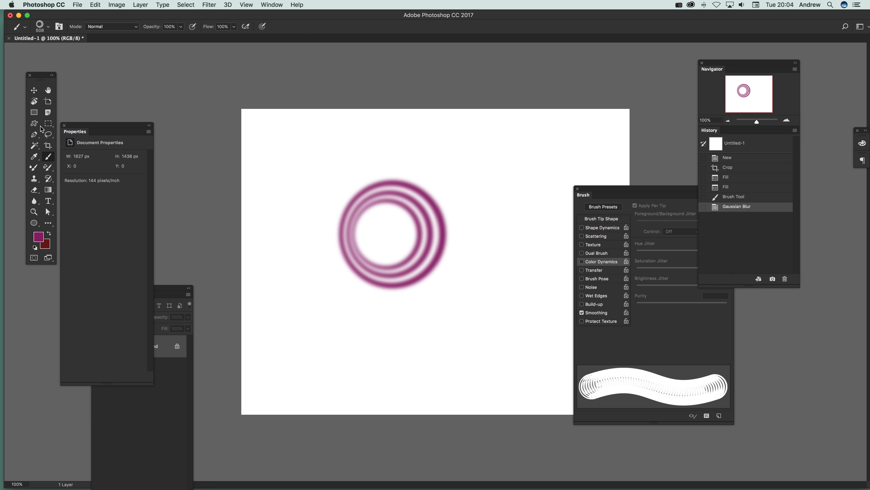
Define a brush preset from a rectangular selection around the blurred ring, and deselect it
click(47, 124)
drag(322, 169, 469, 306)
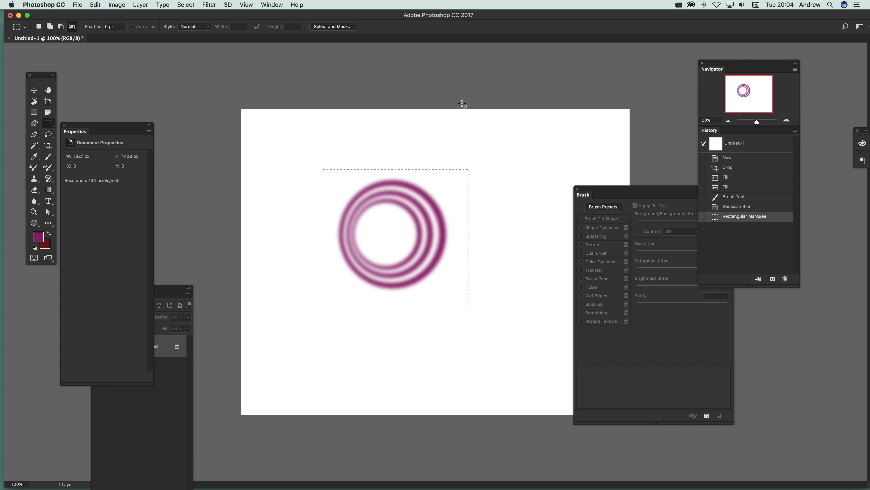
click(96, 4)
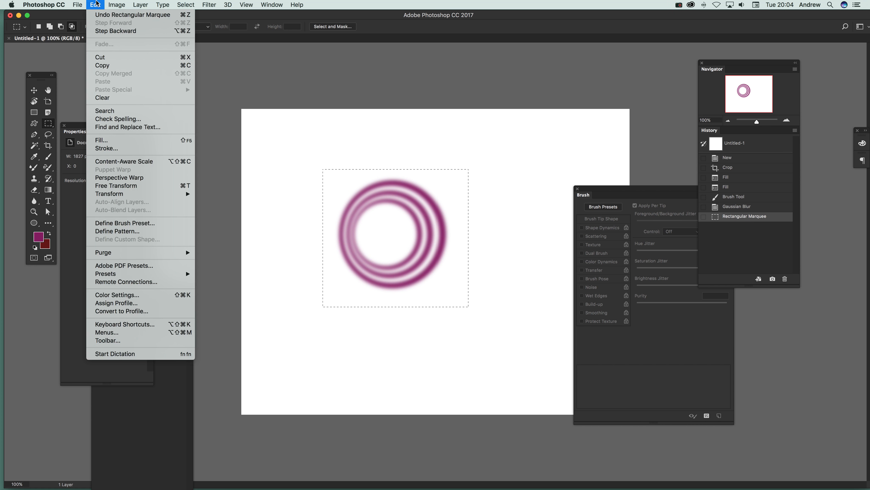
click(140, 230)
click(630, 275)
click(191, 5)
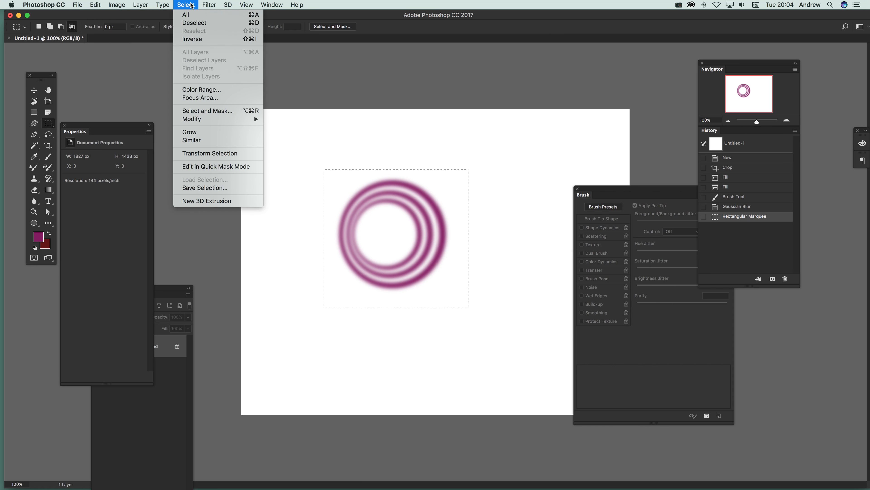
click(192, 24)
Stamp the 554 px blurred ring brush three times around the original ring, and revert to the Deselect history state
click(48, 157)
click(273, 173)
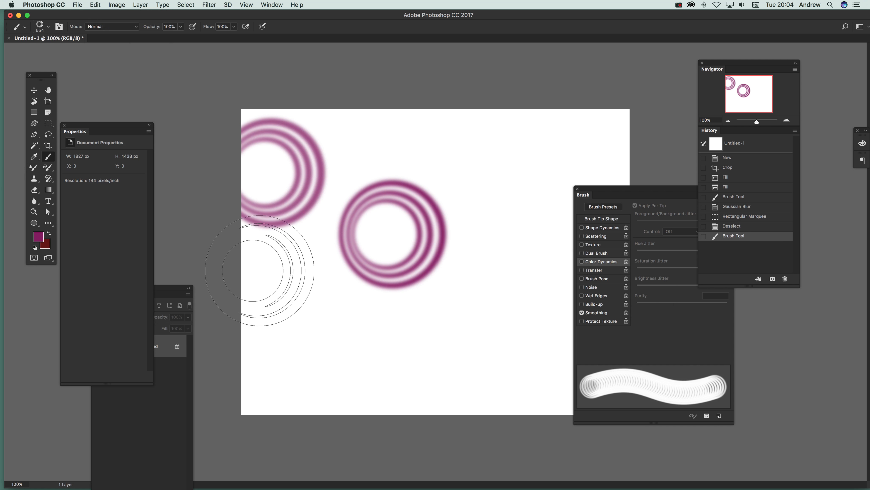
click(263, 298)
click(371, 337)
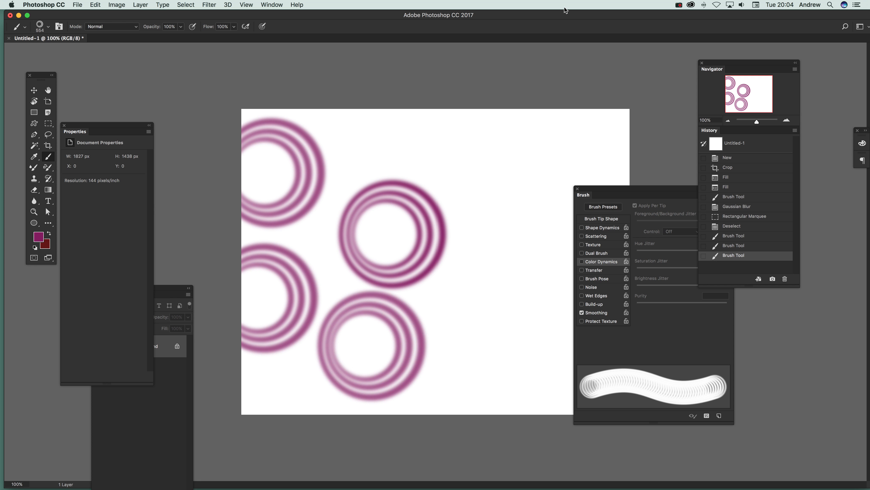
click(733, 226)
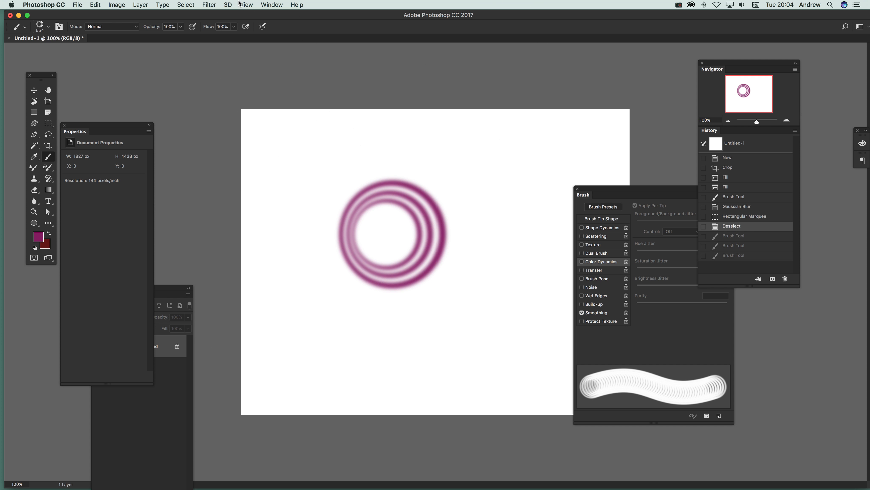
click(141, 4)
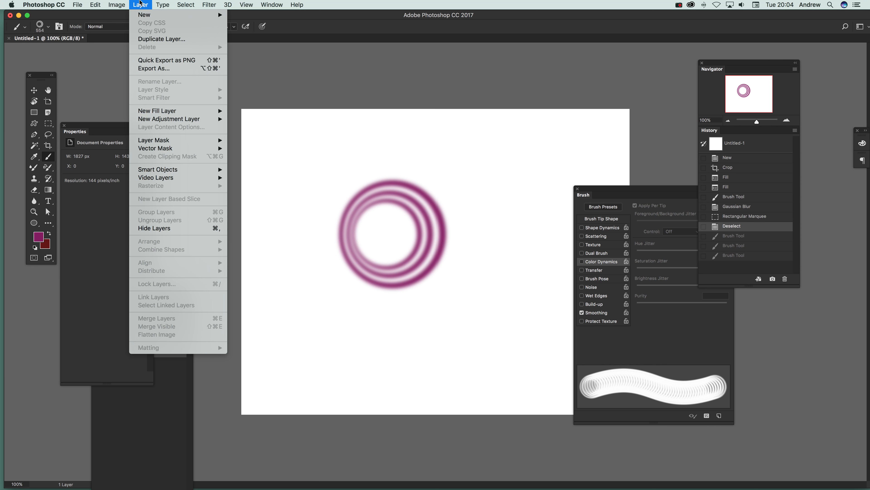
click(364, 260)
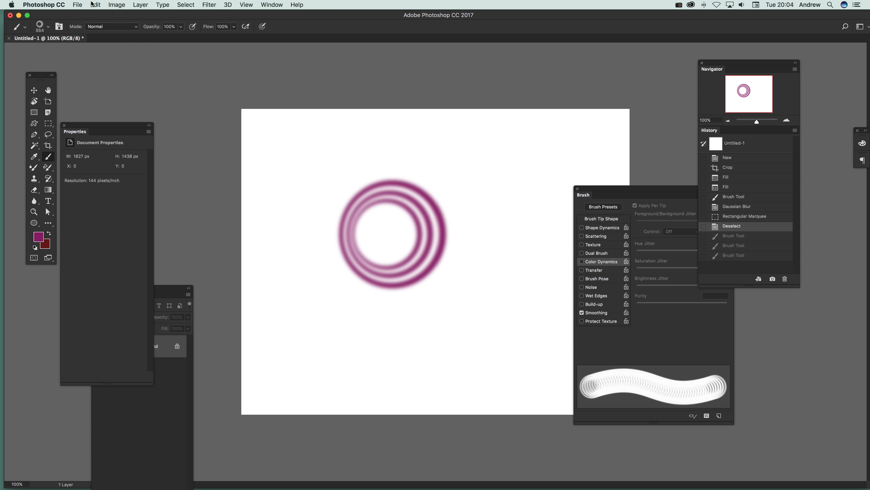
click(98, 4)
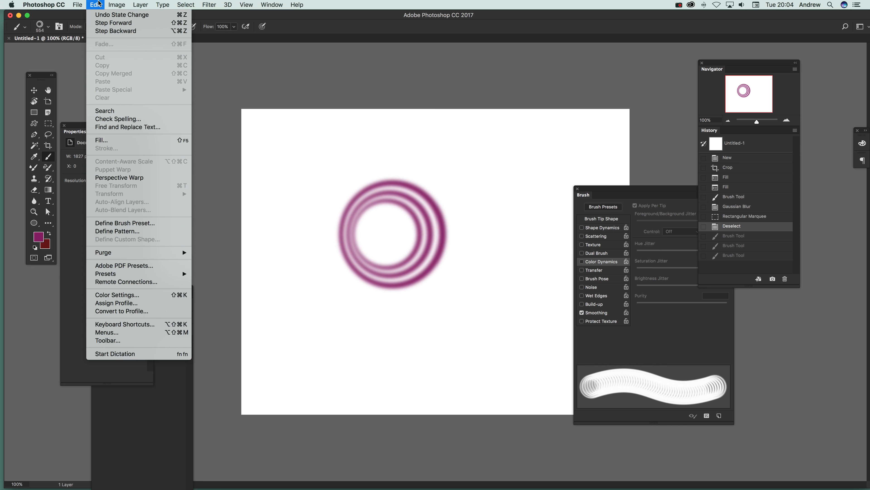
mouse_move(117, 4)
click(431, 287)
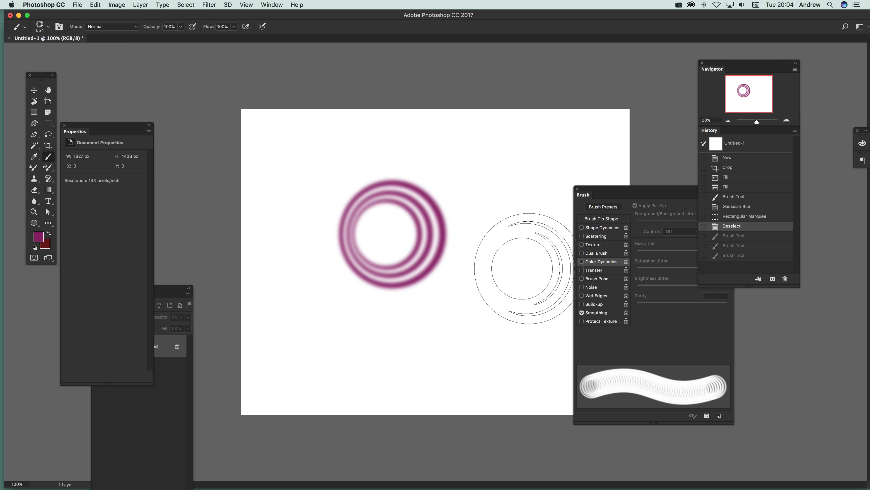